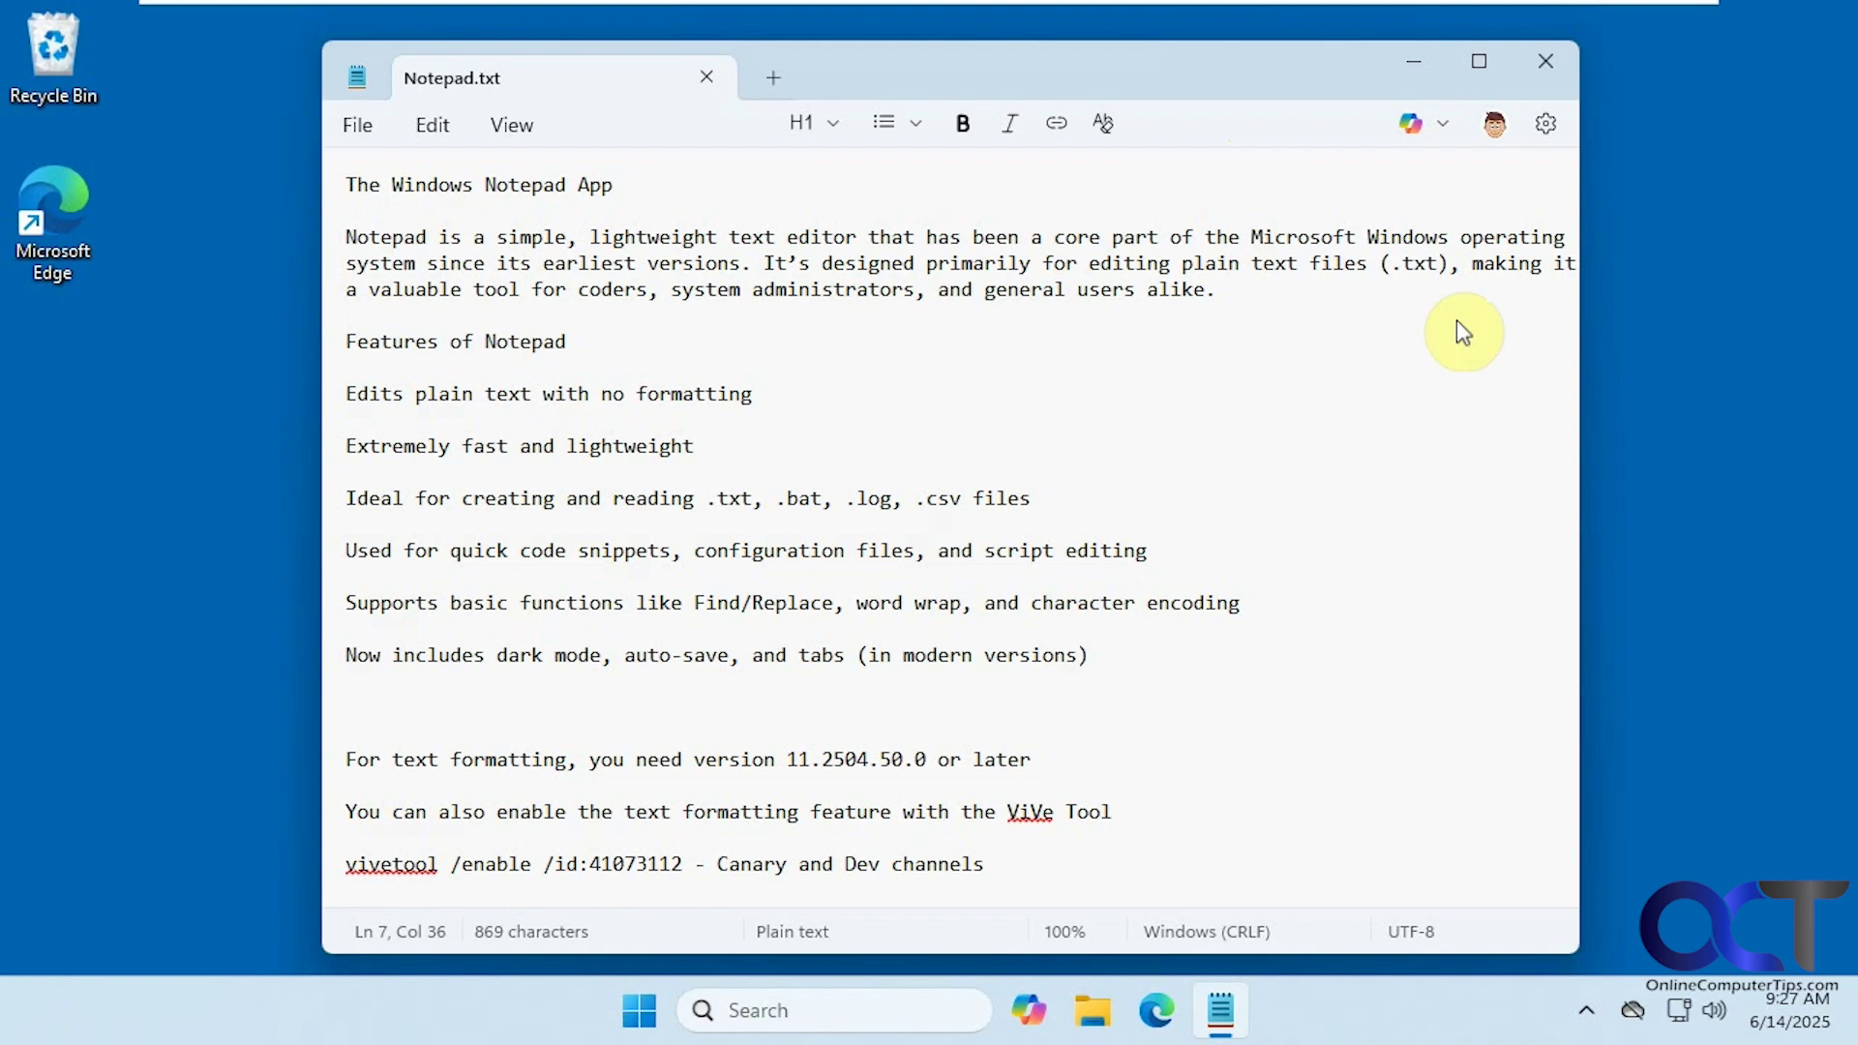
- Check the Notepad version 11.2504.58.0 under About this app, then return to Notepad.txt
left_click(1545, 123)
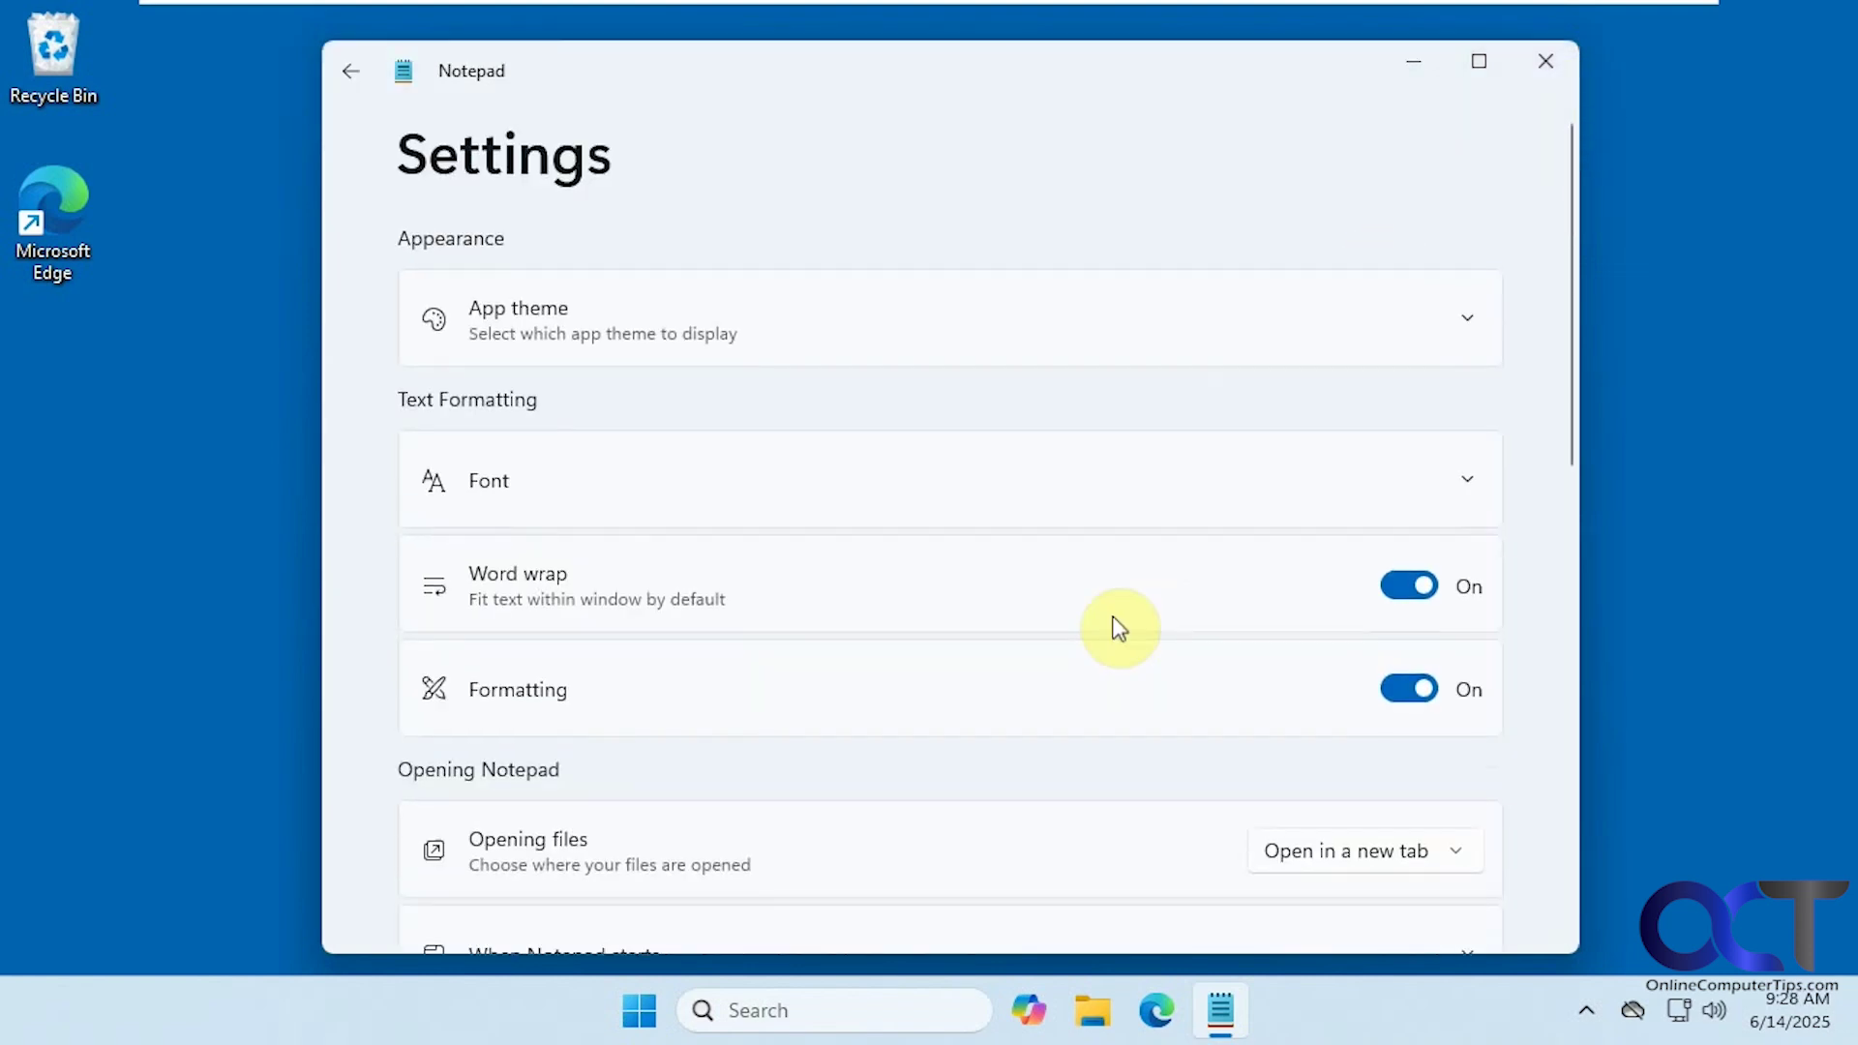
scroll(1119, 629, "down", 10)
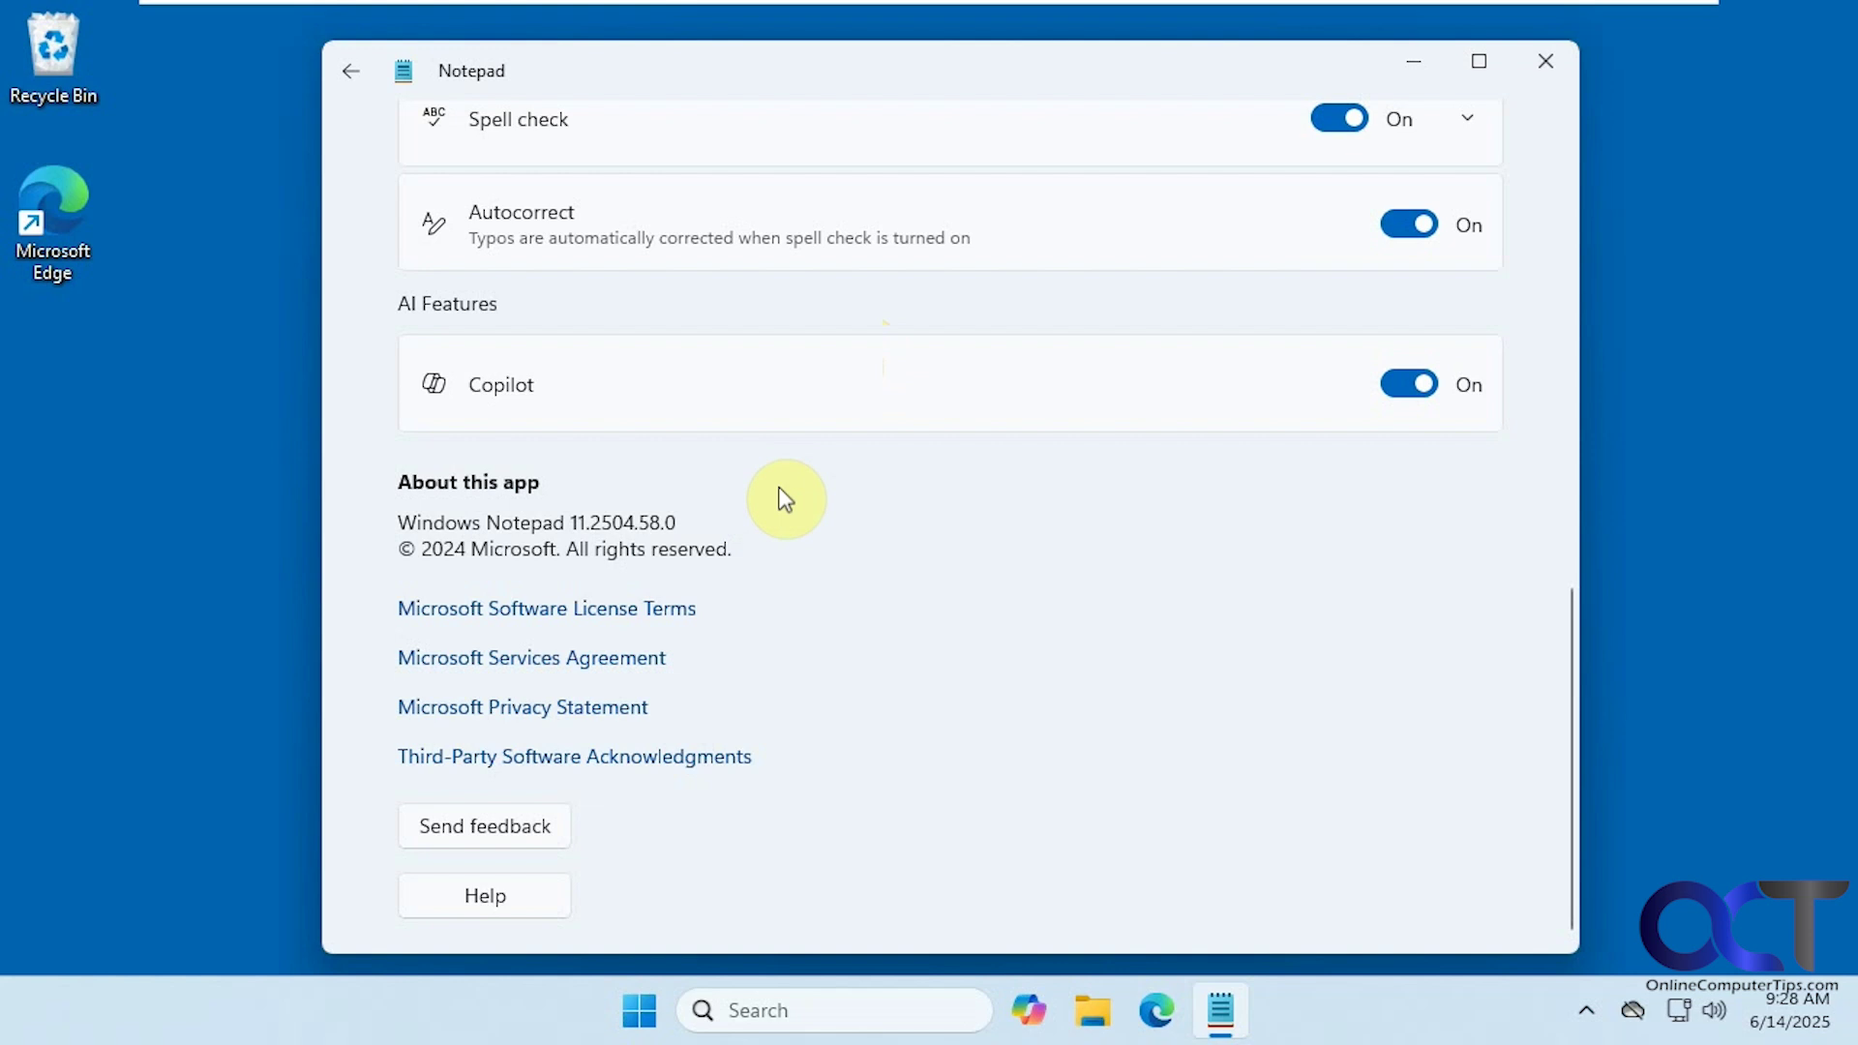
left_click(355, 72)
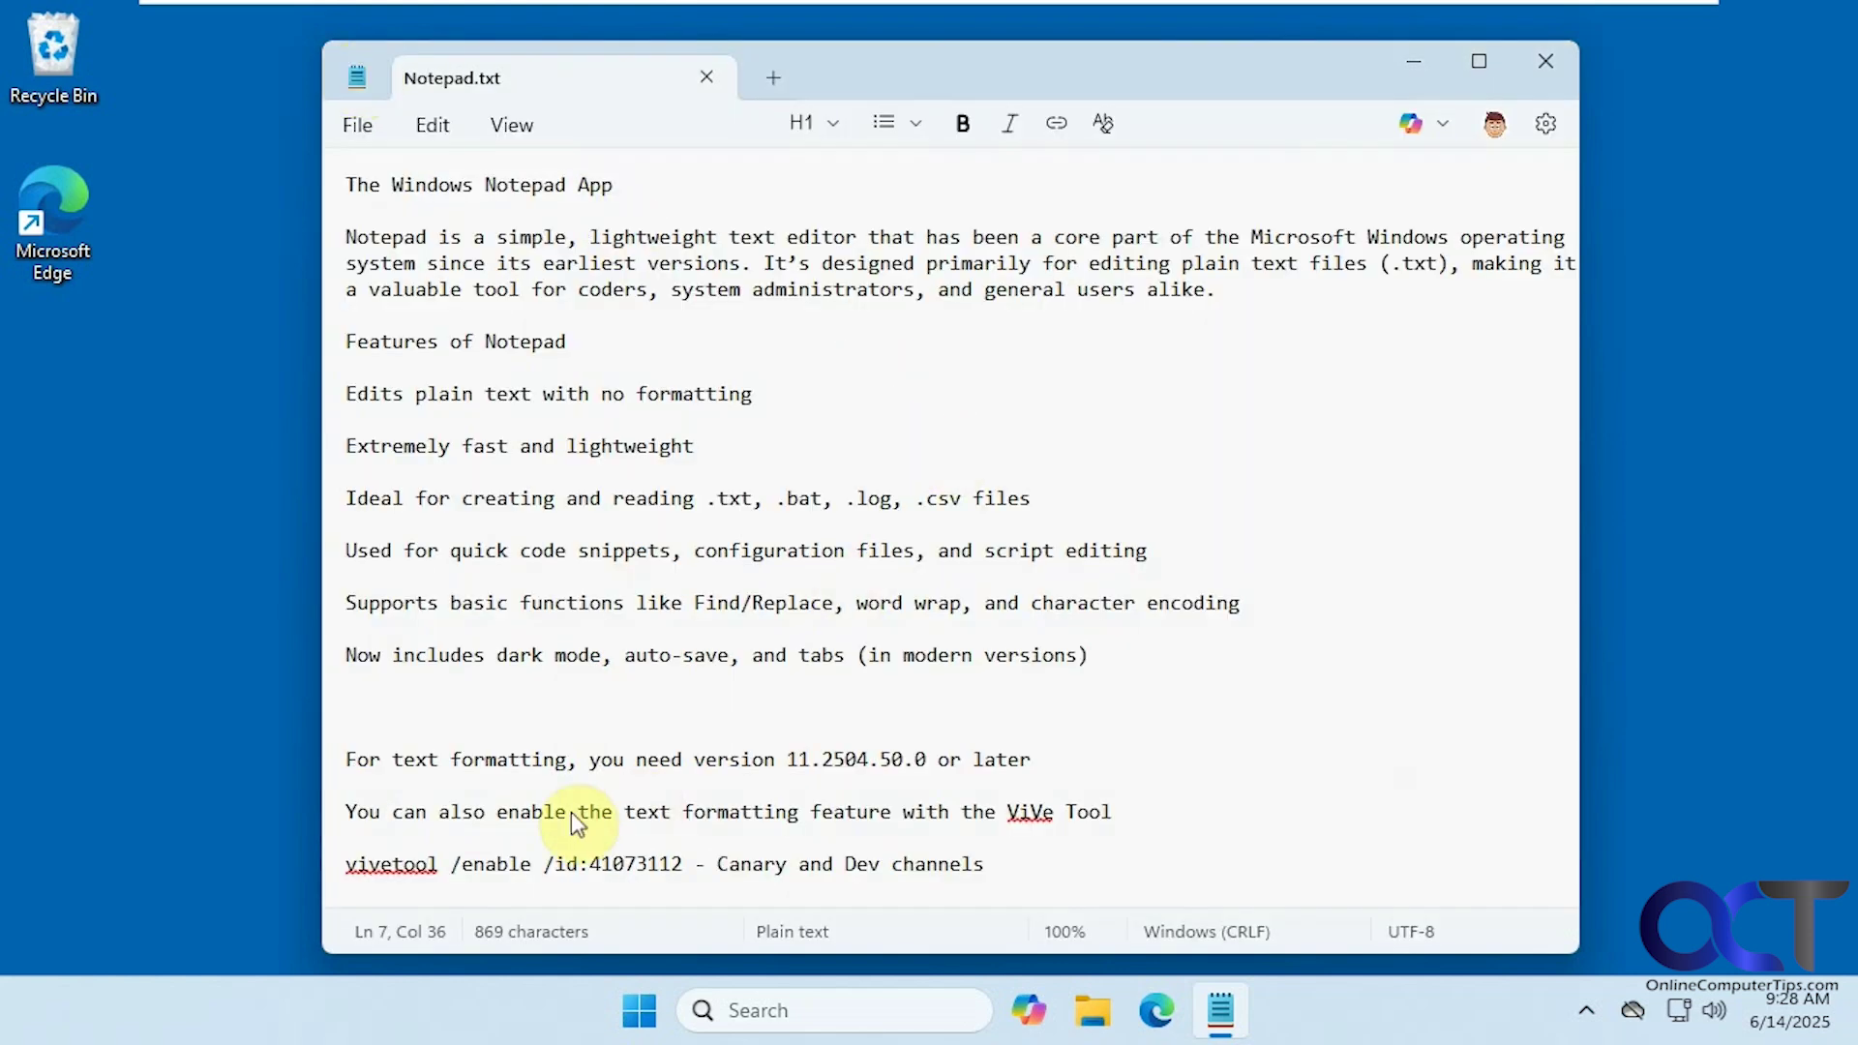
- Browse the H1 text style and list type dropdowns without applying any, then reopen Settings
left_click_drag(681, 861, 334, 860)
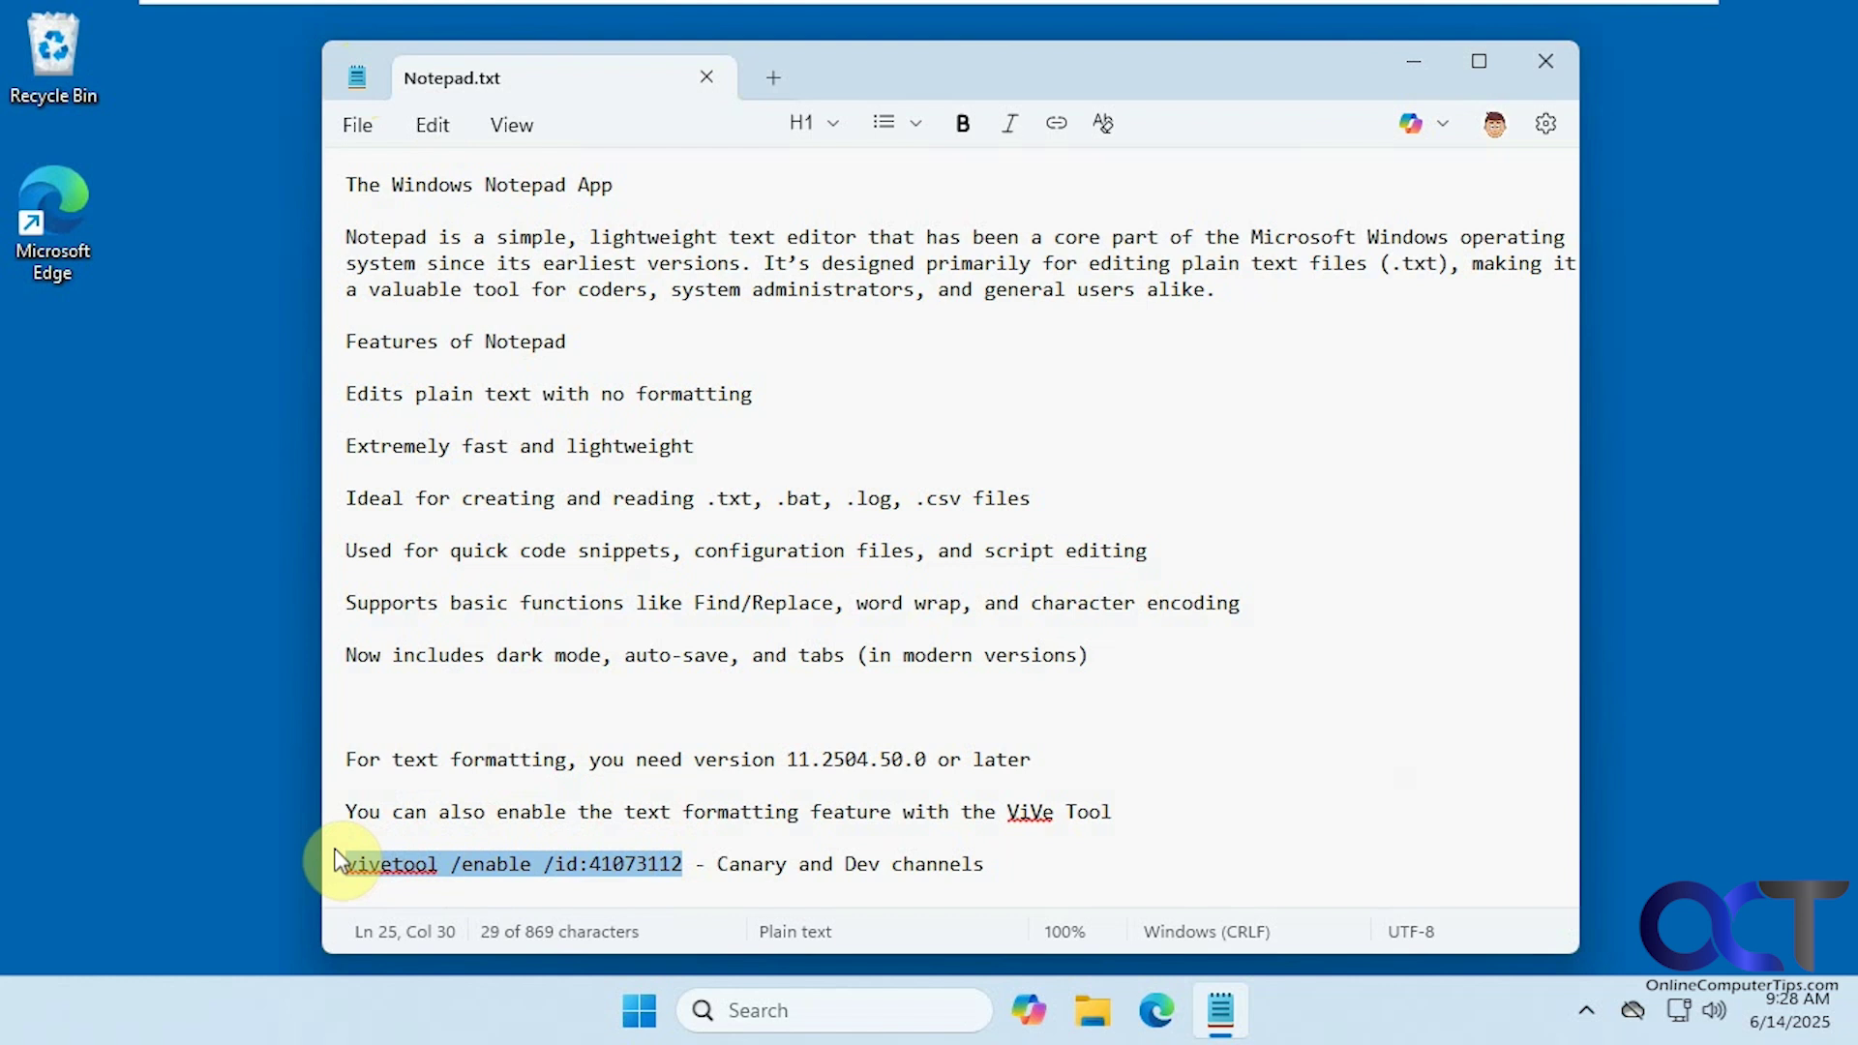
left_click(1249, 699)
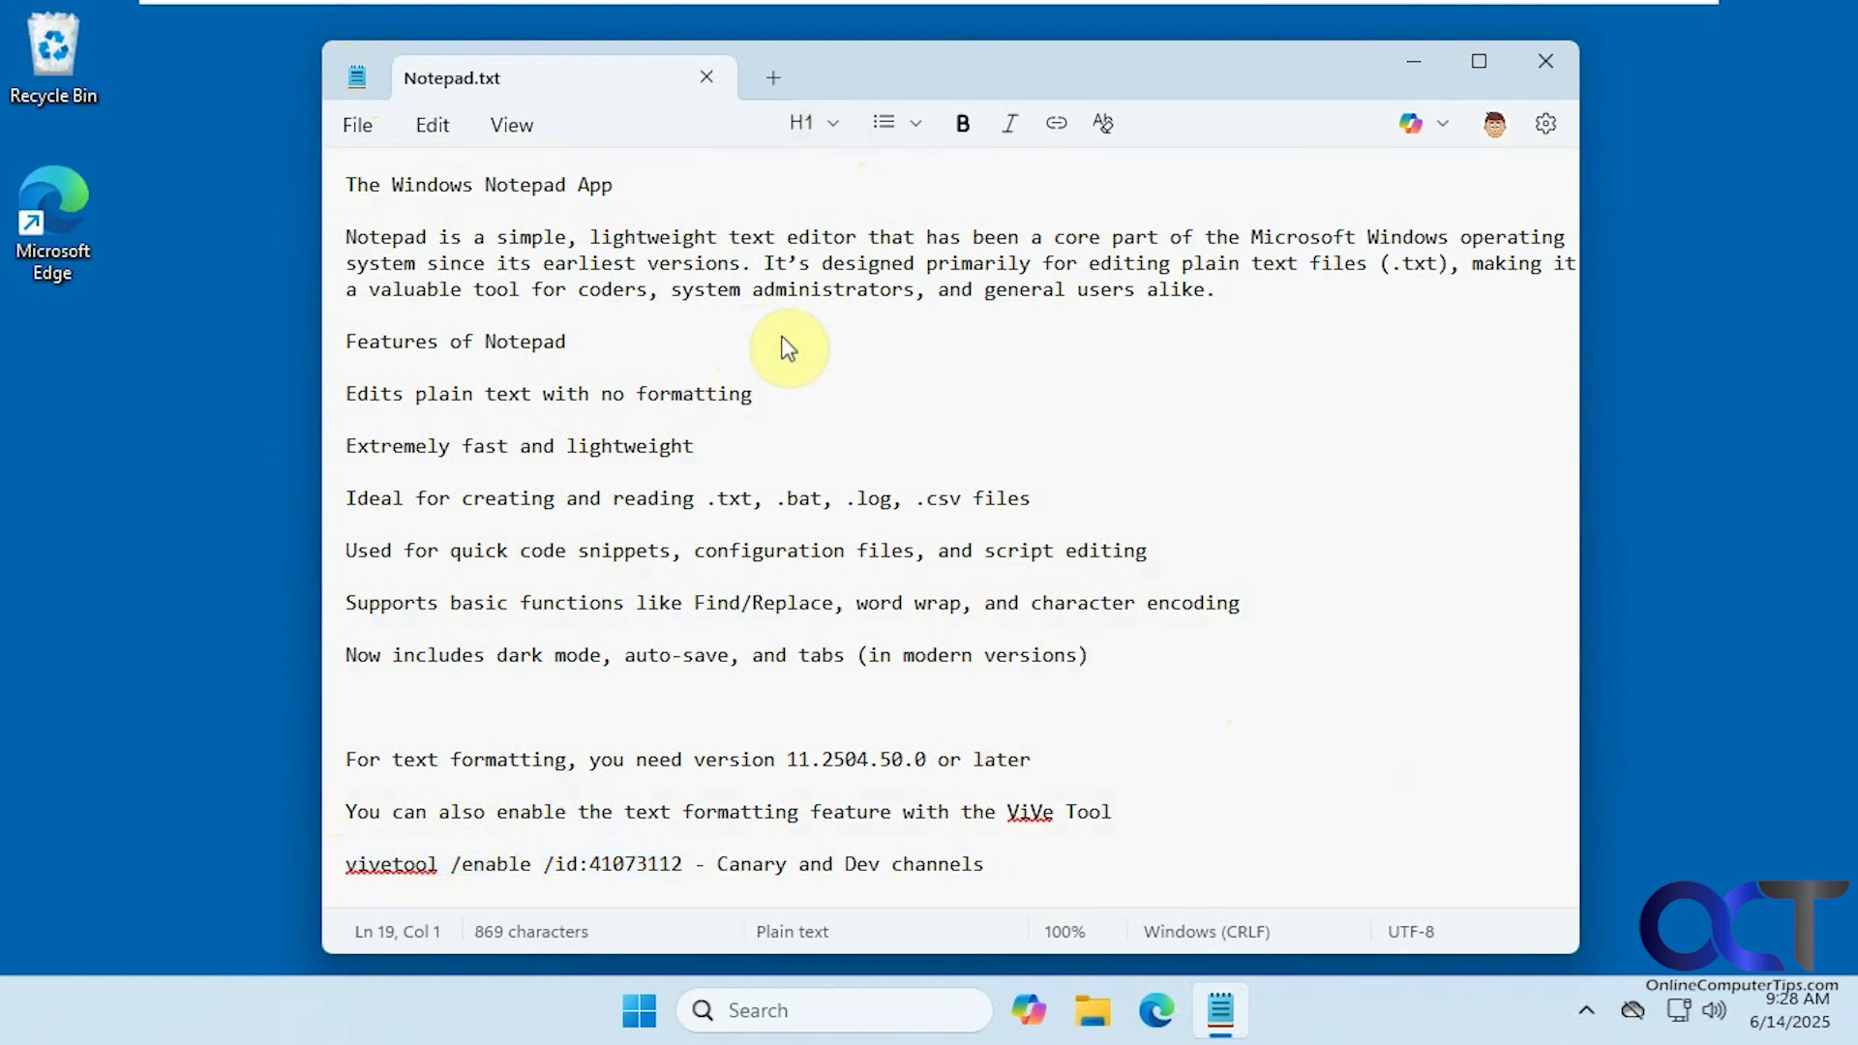
left_click(832, 123)
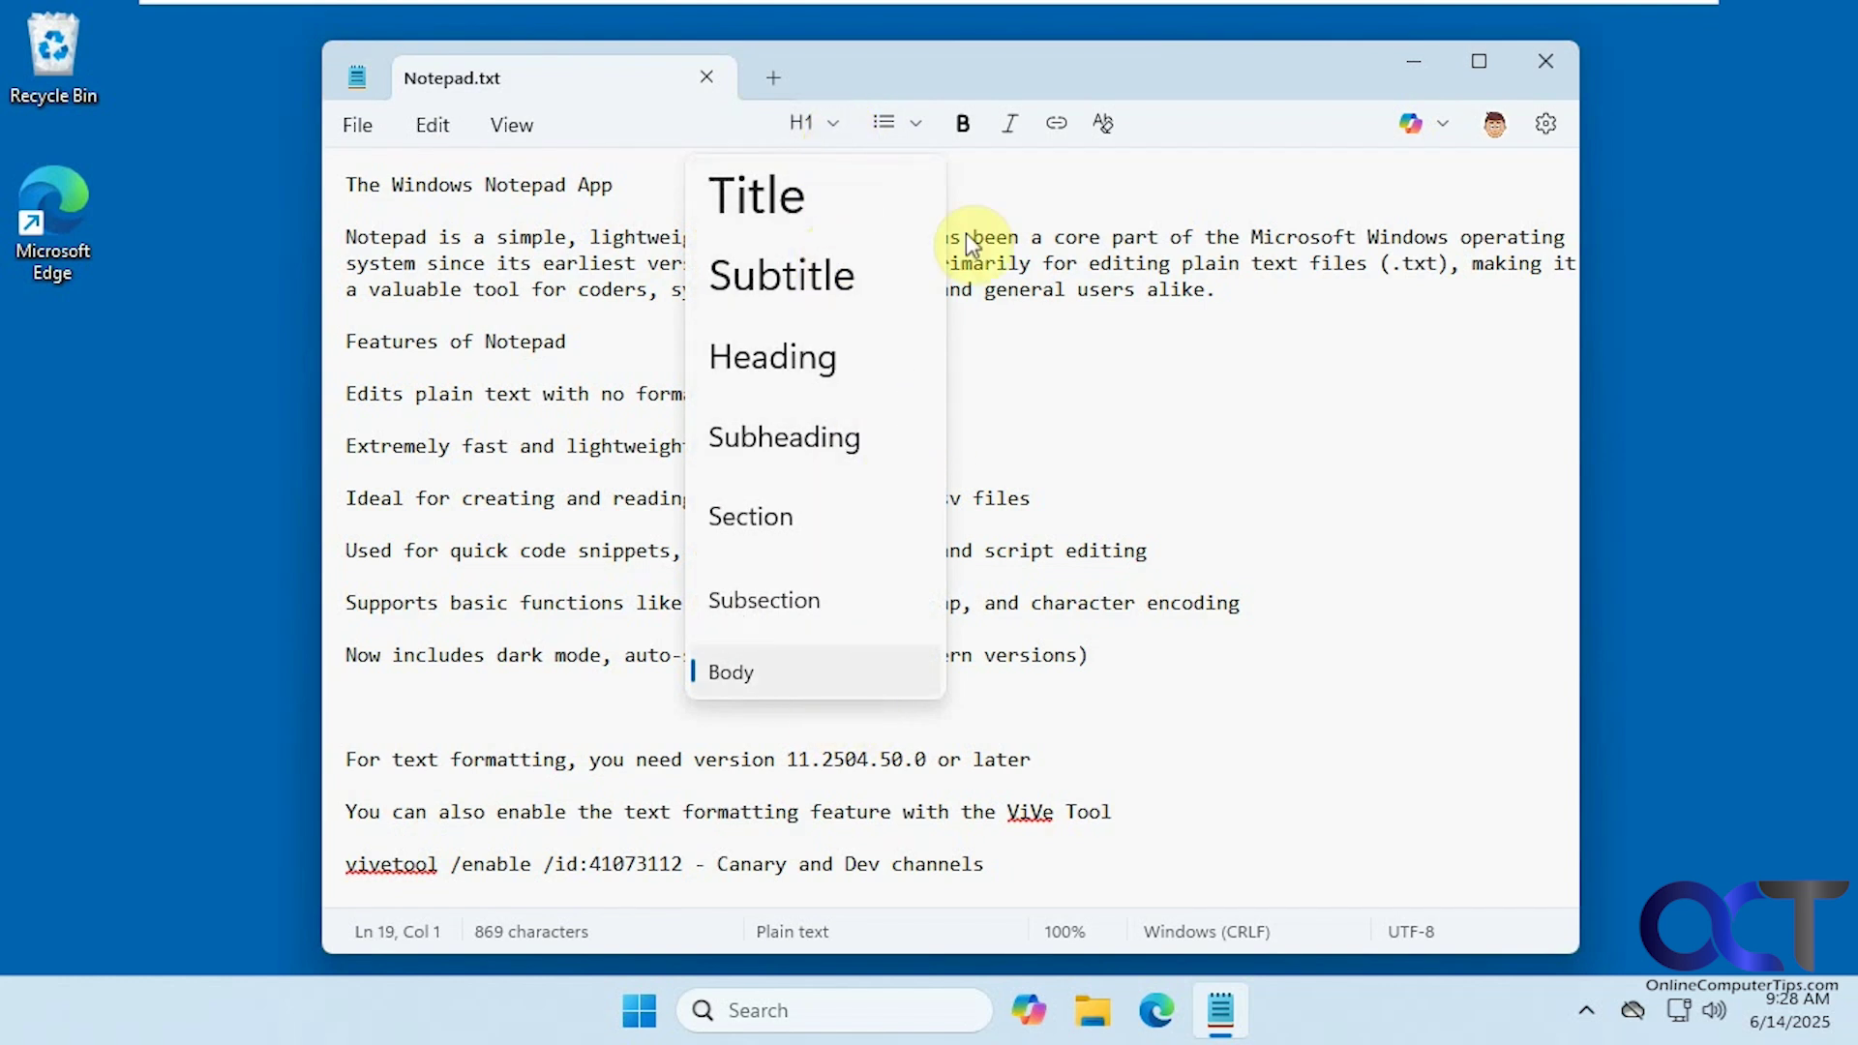
left_click(964, 67)
left_click(914, 124)
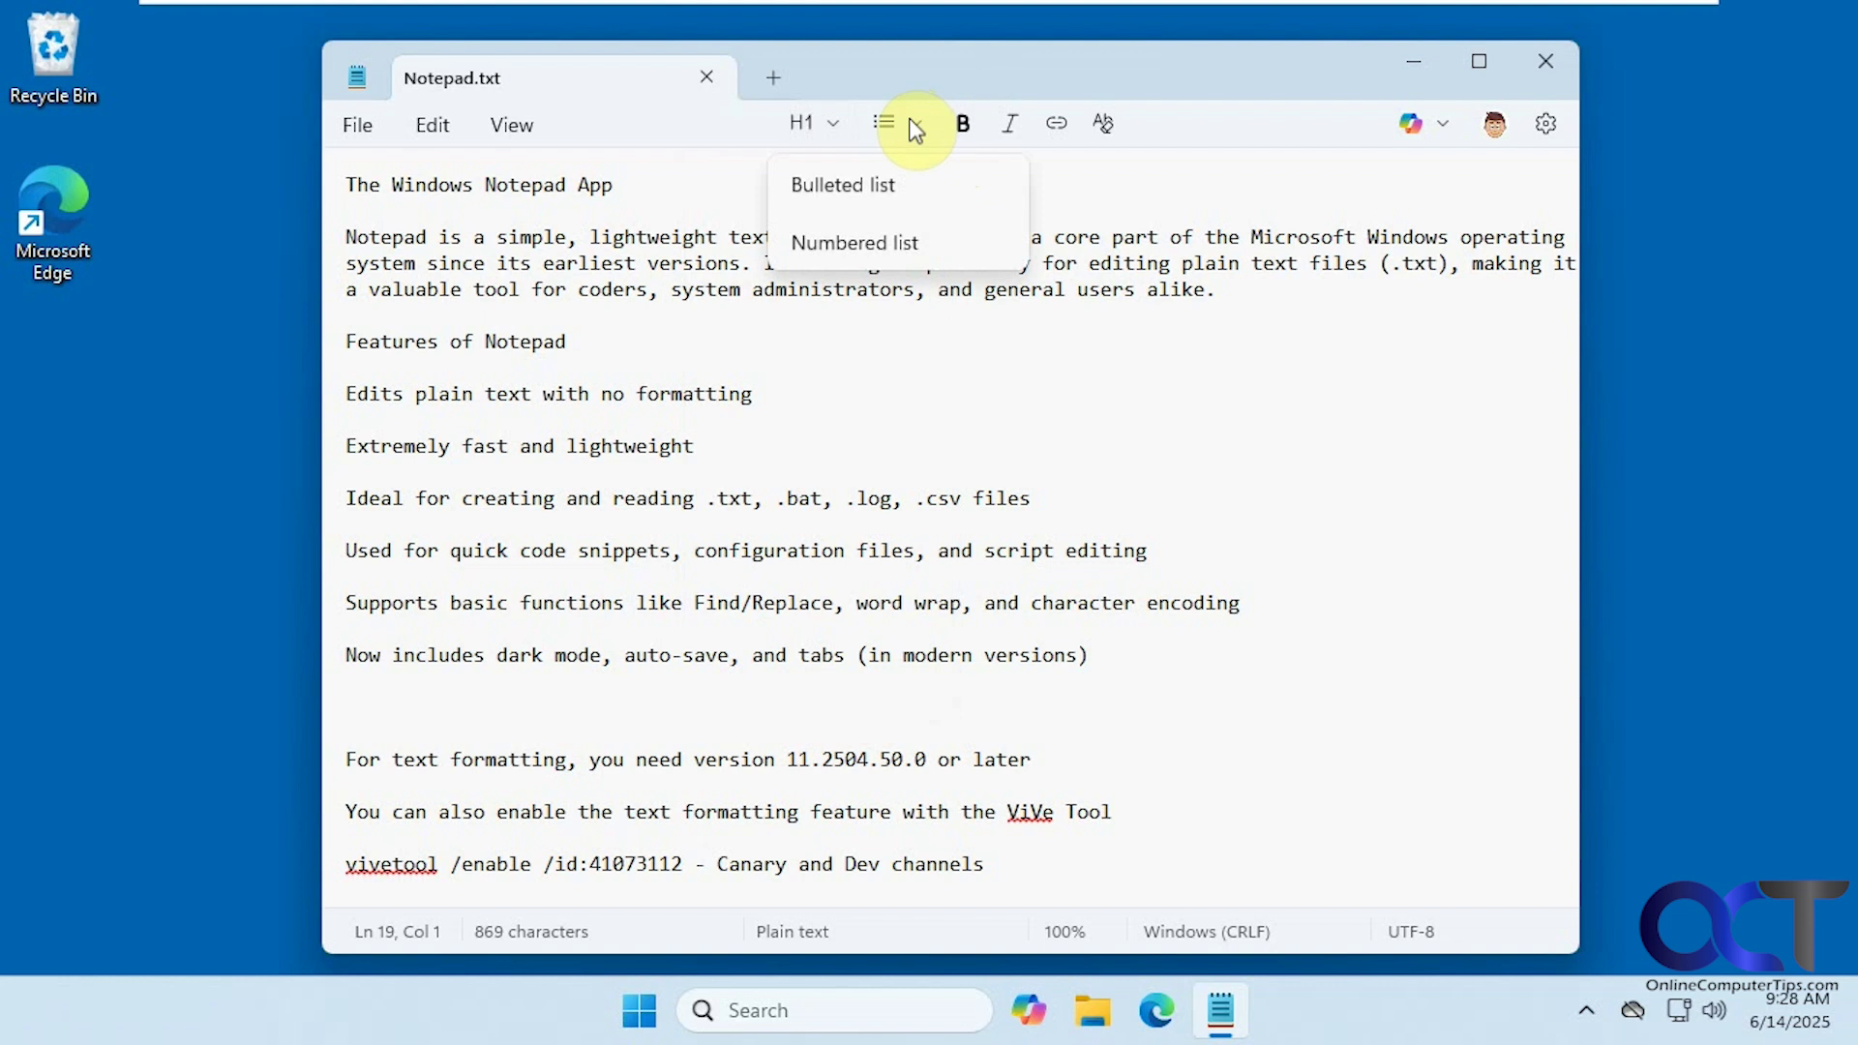
left_click(1049, 71)
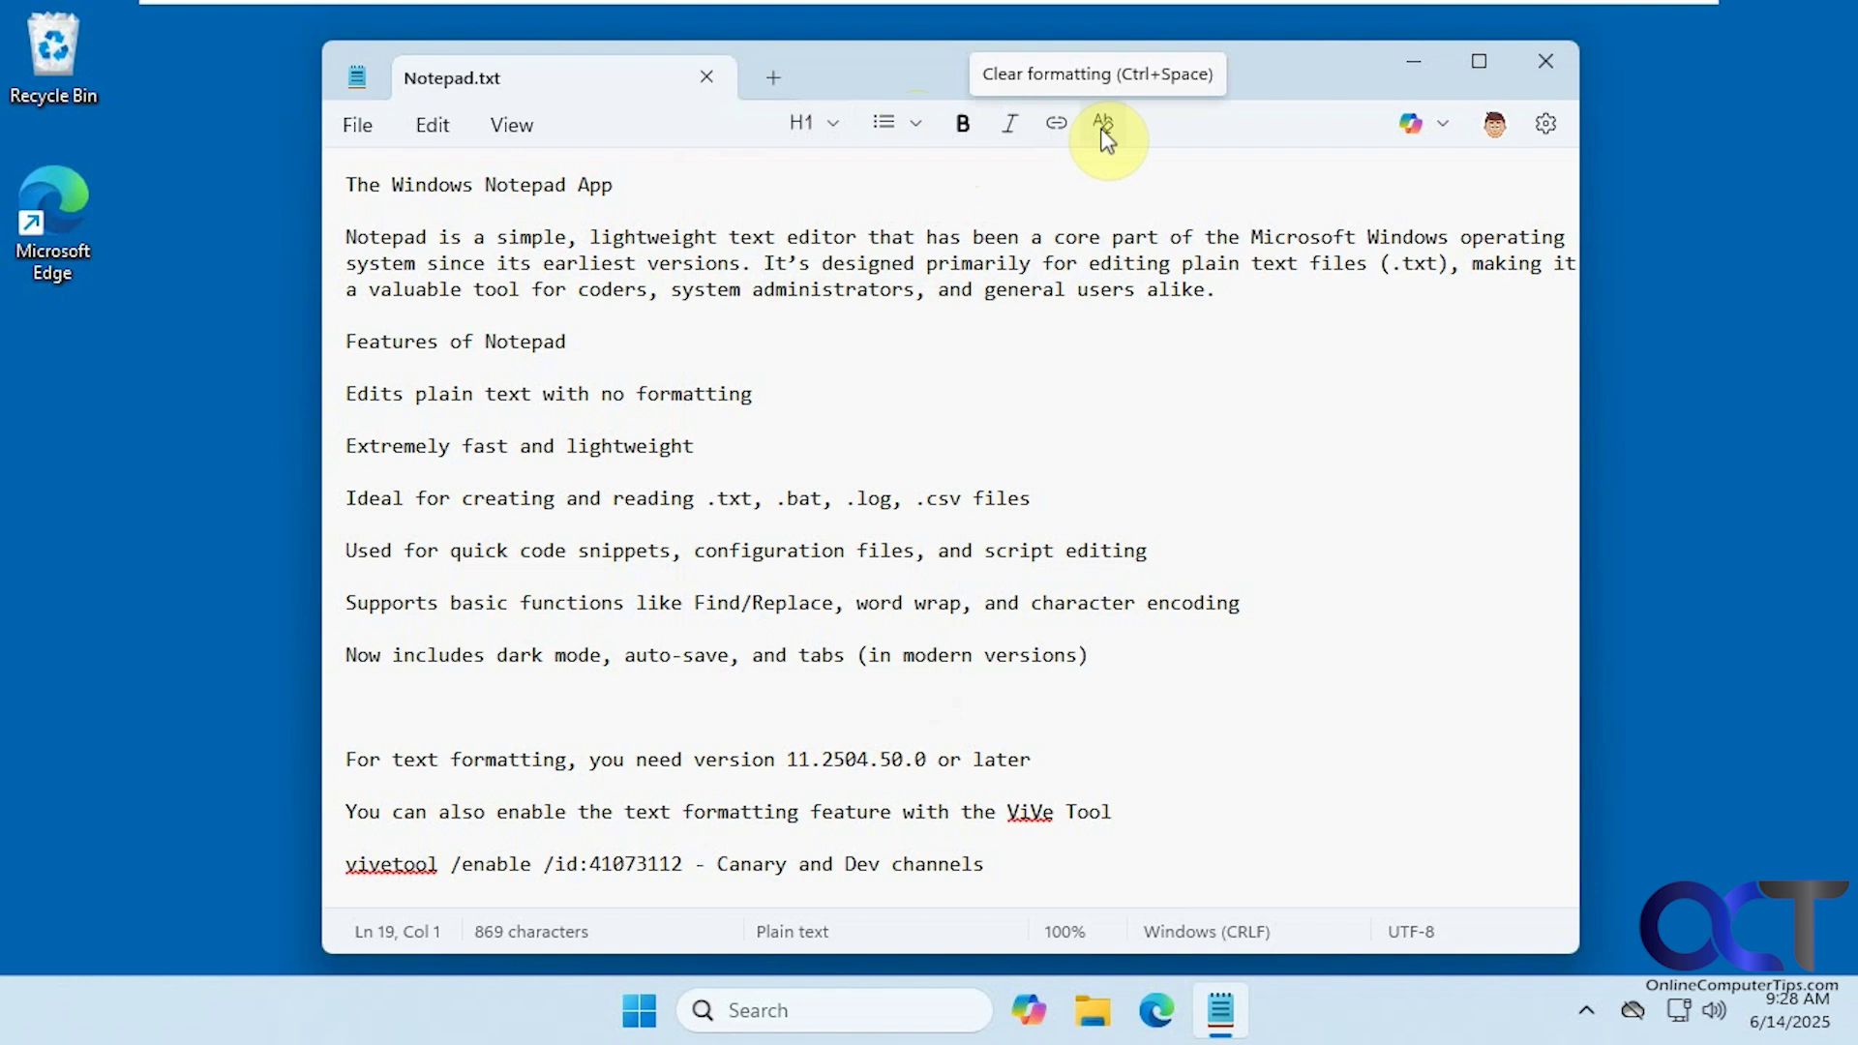
left_click(1545, 123)
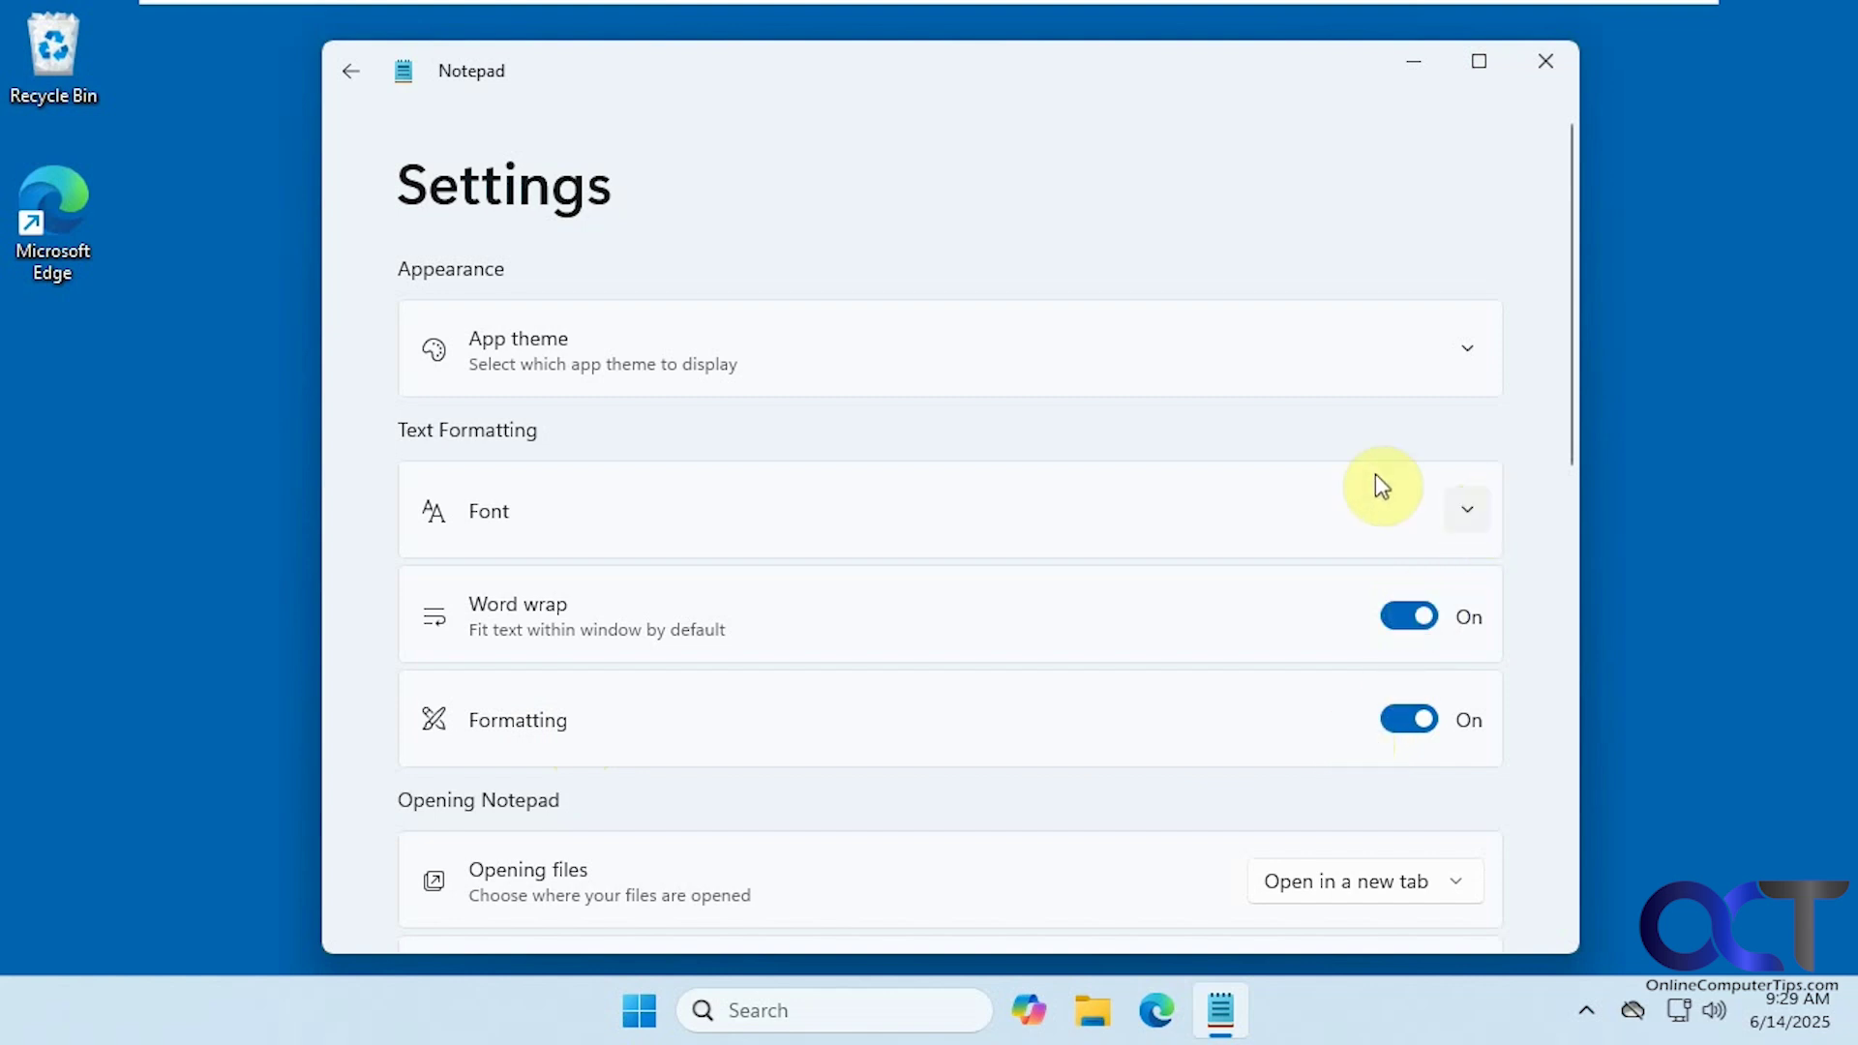
- Scroll through the Settings options and back to the top, then return to Notepad.txt
scroll(1337, 521, "down", 3)
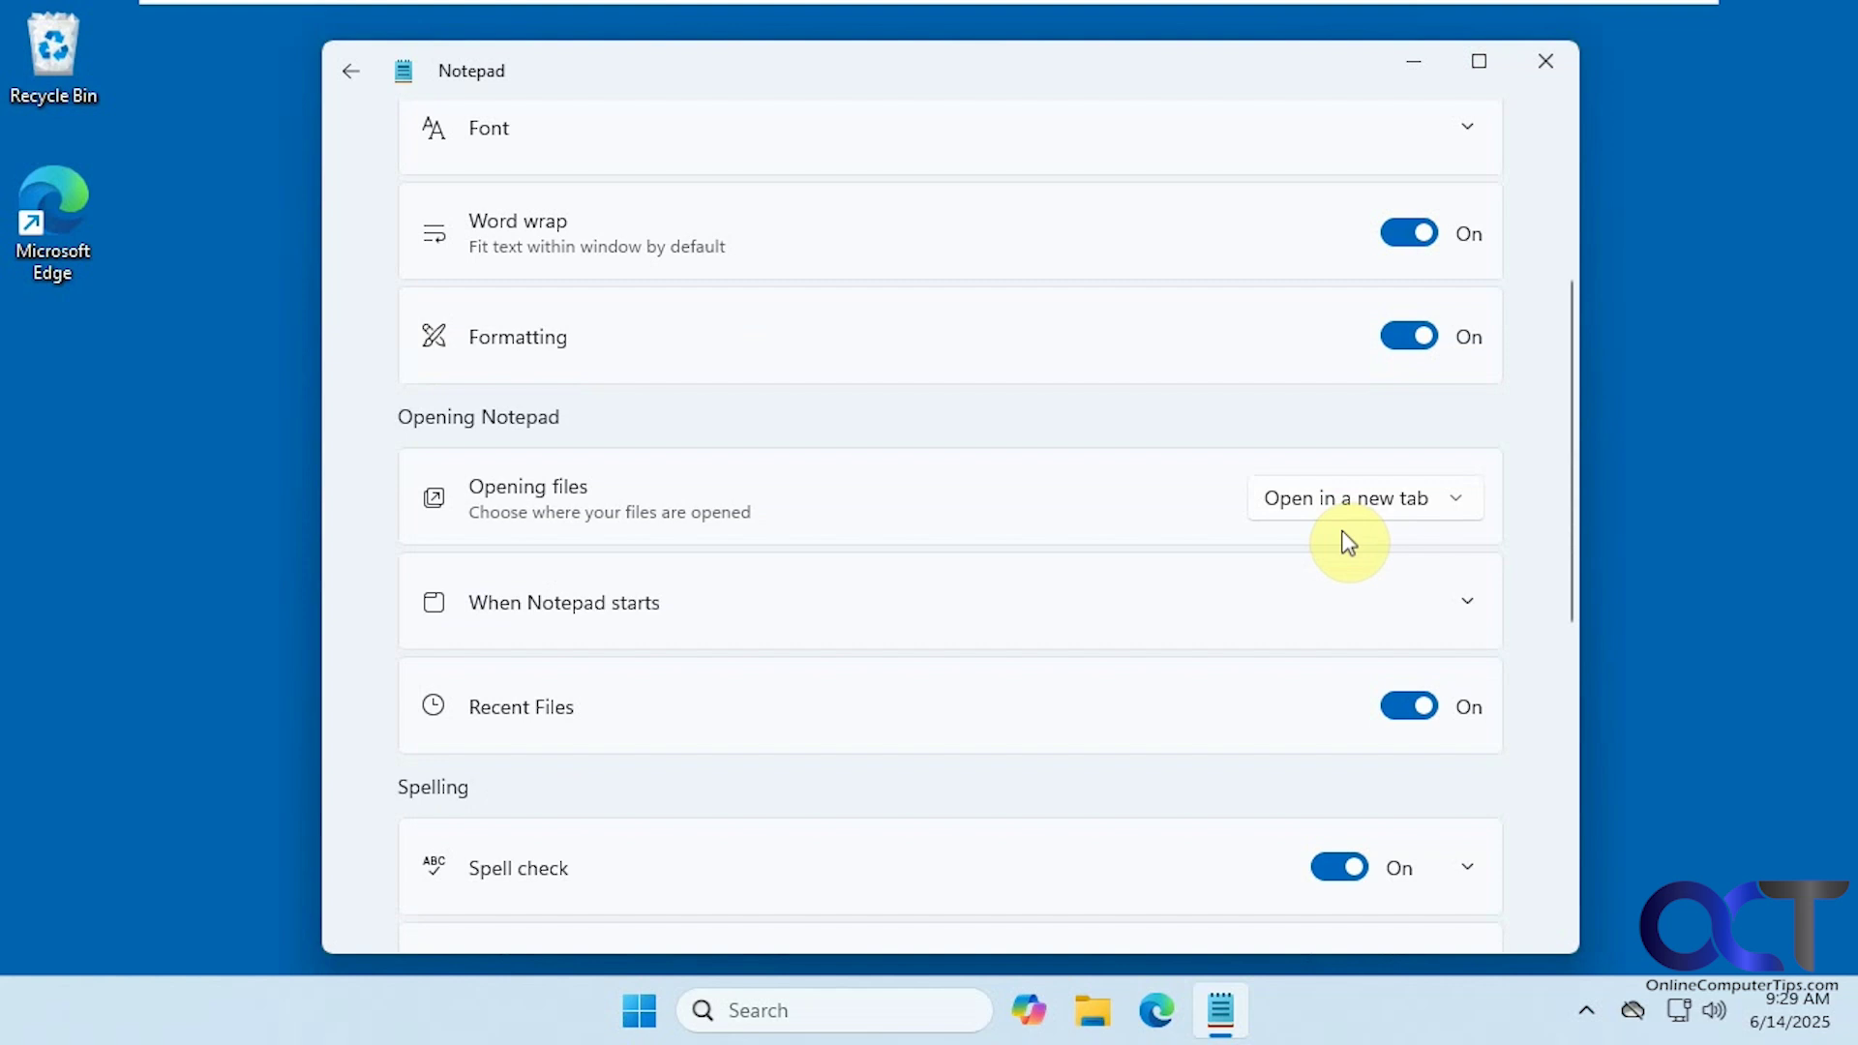
scroll(1340, 540, "up", 4)
scroll(1069, 634, "down", 6)
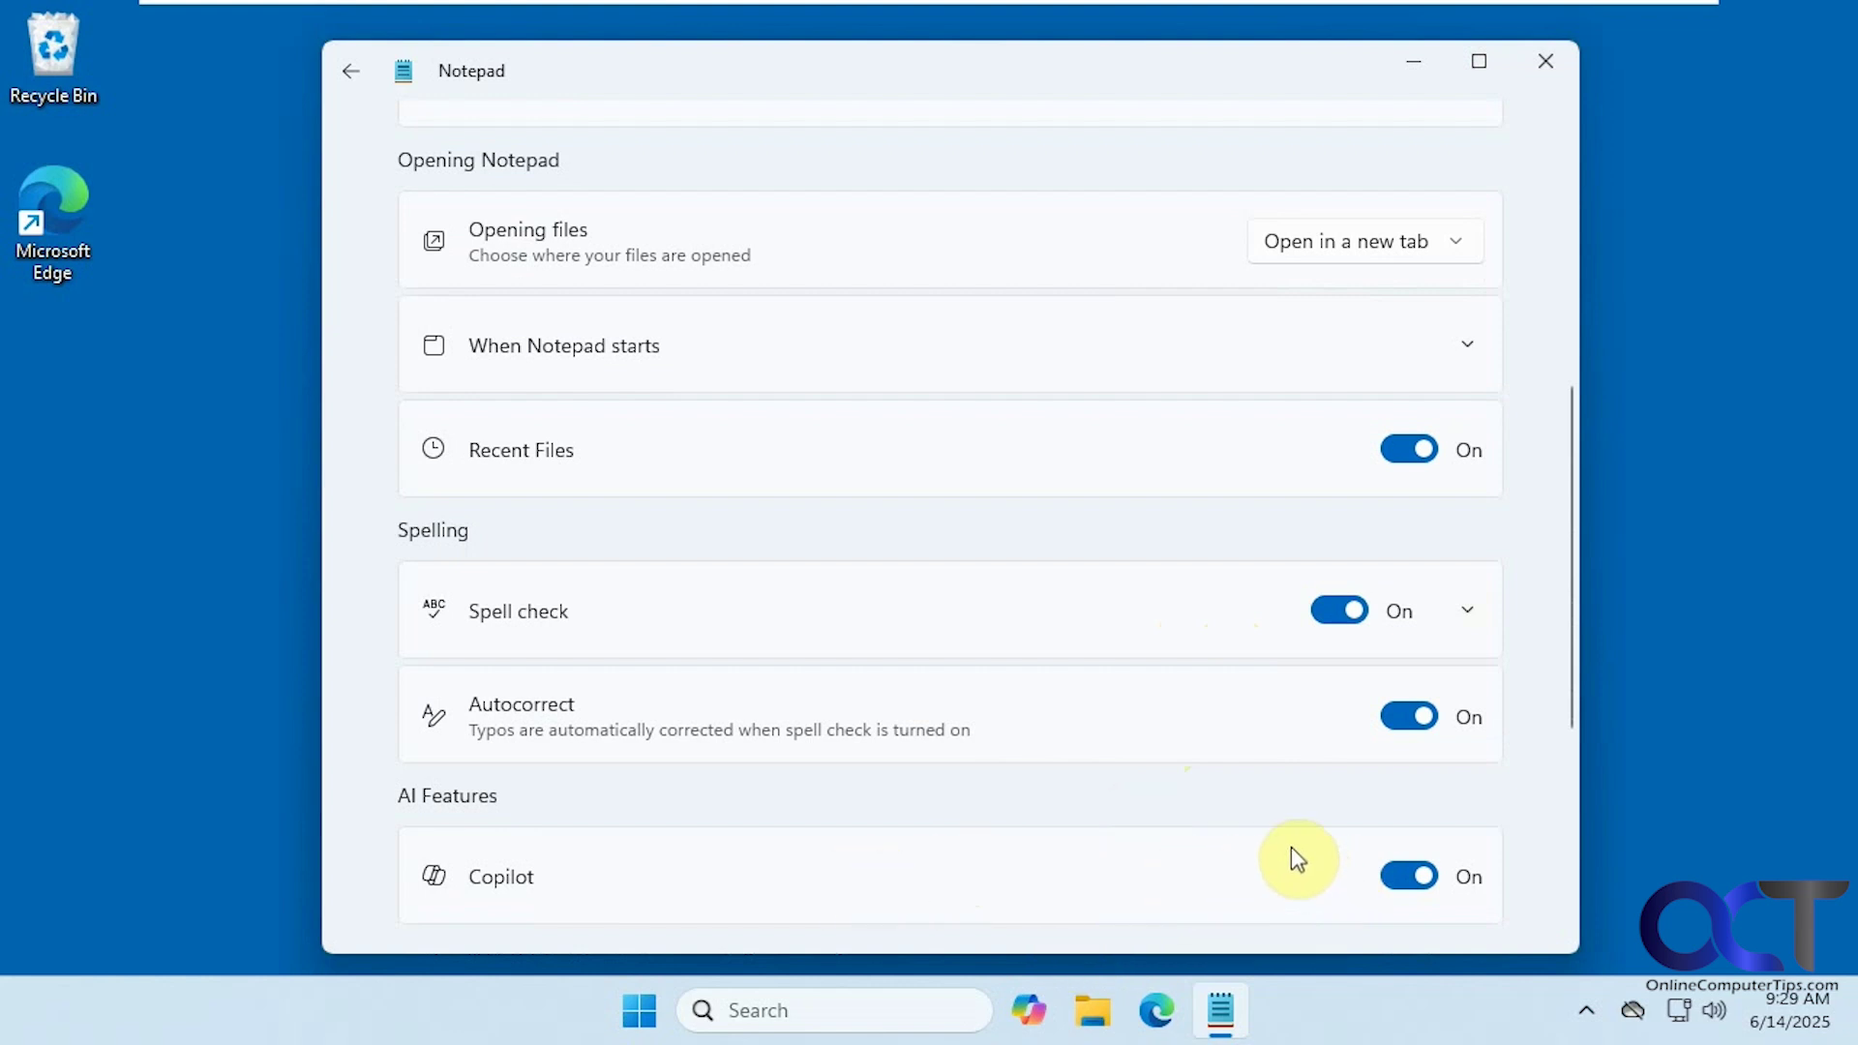
scroll(1297, 858, "up", 6)
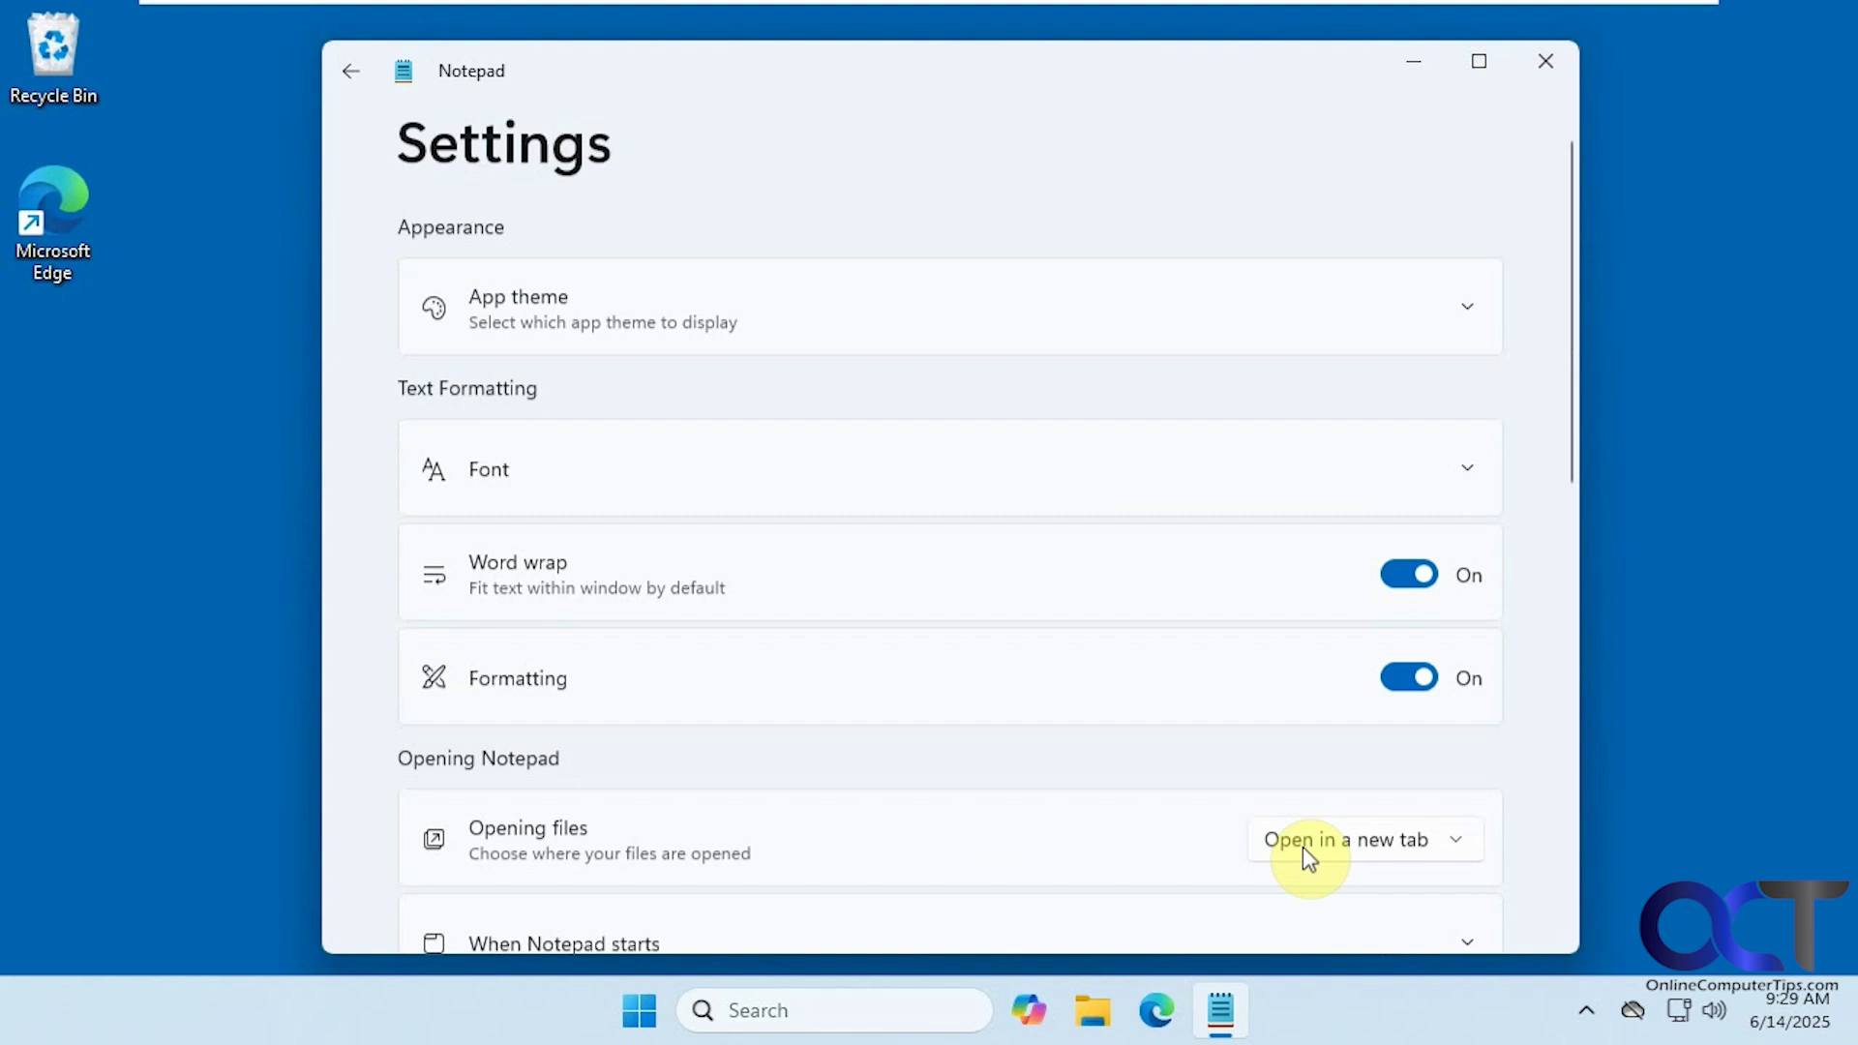
left_click(350, 71)
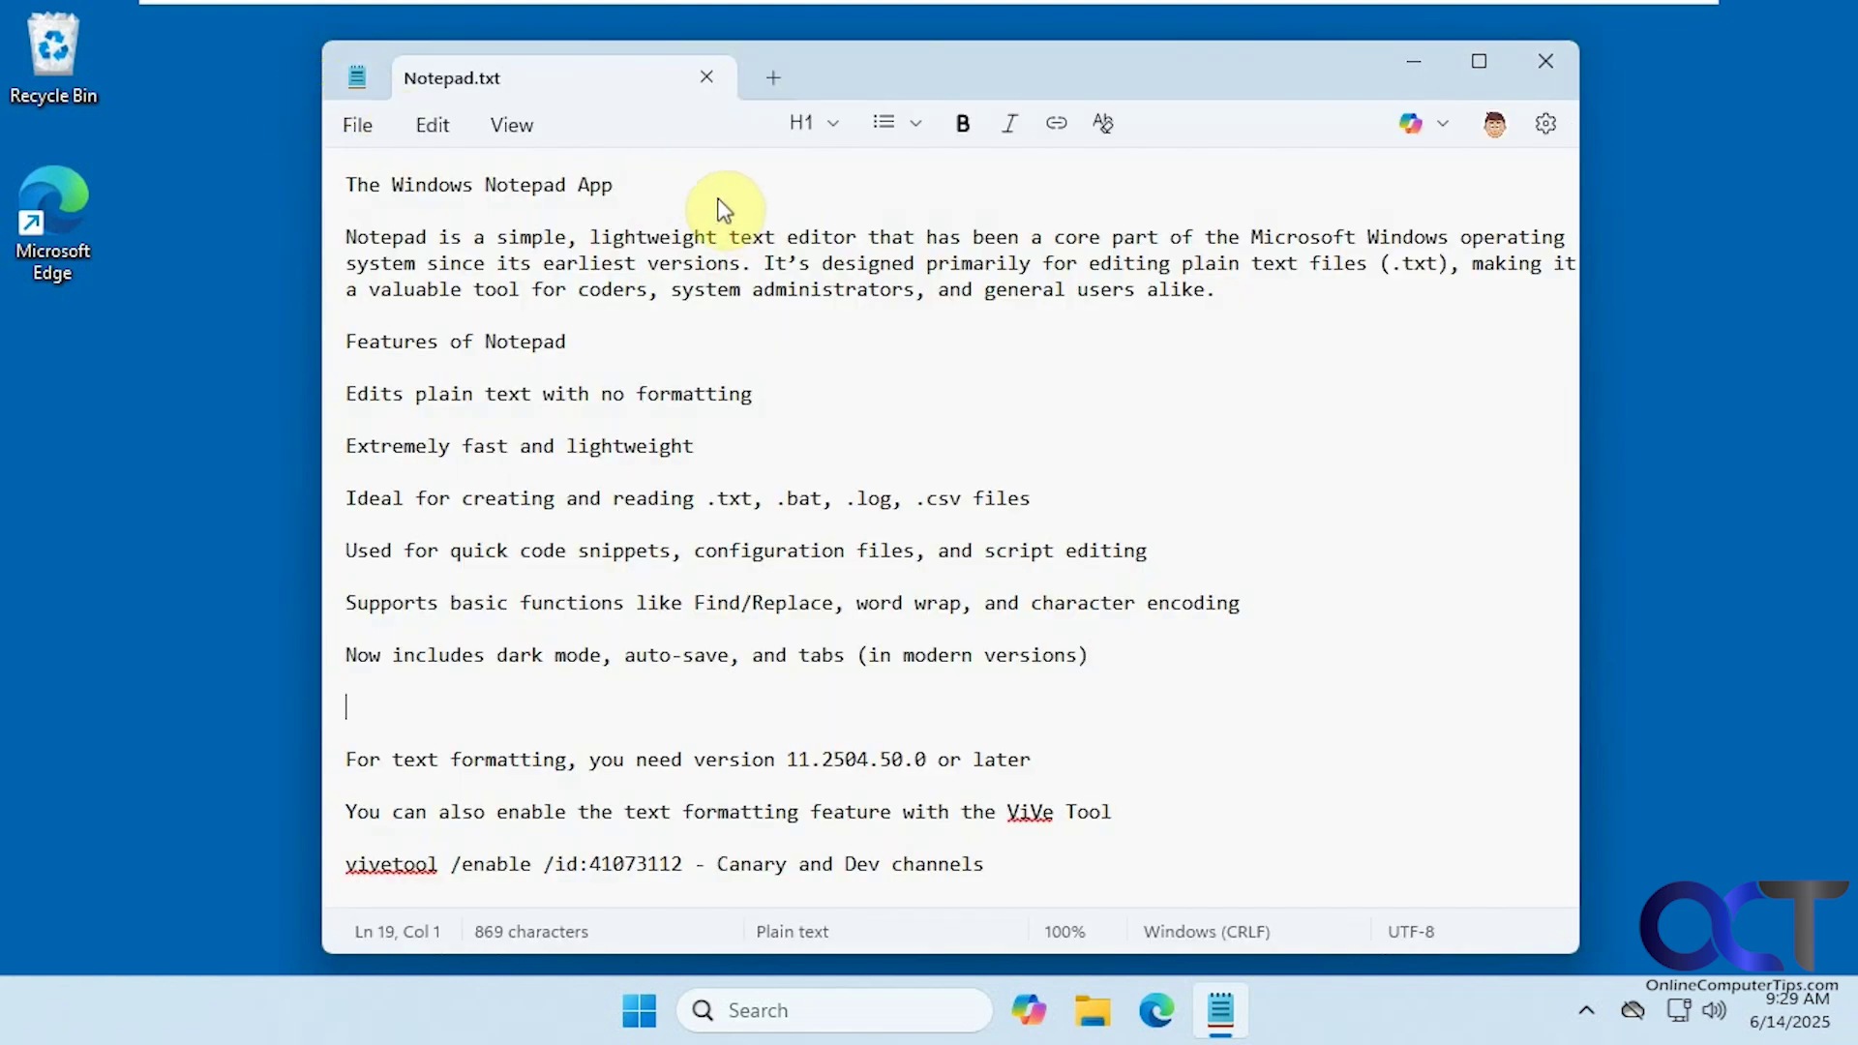
- Make 'The Windows Notepad App' a Title heading and bullet the lines from Features of Notepad down
left_click_drag(616, 185, 338, 185)
left_click(835, 128)
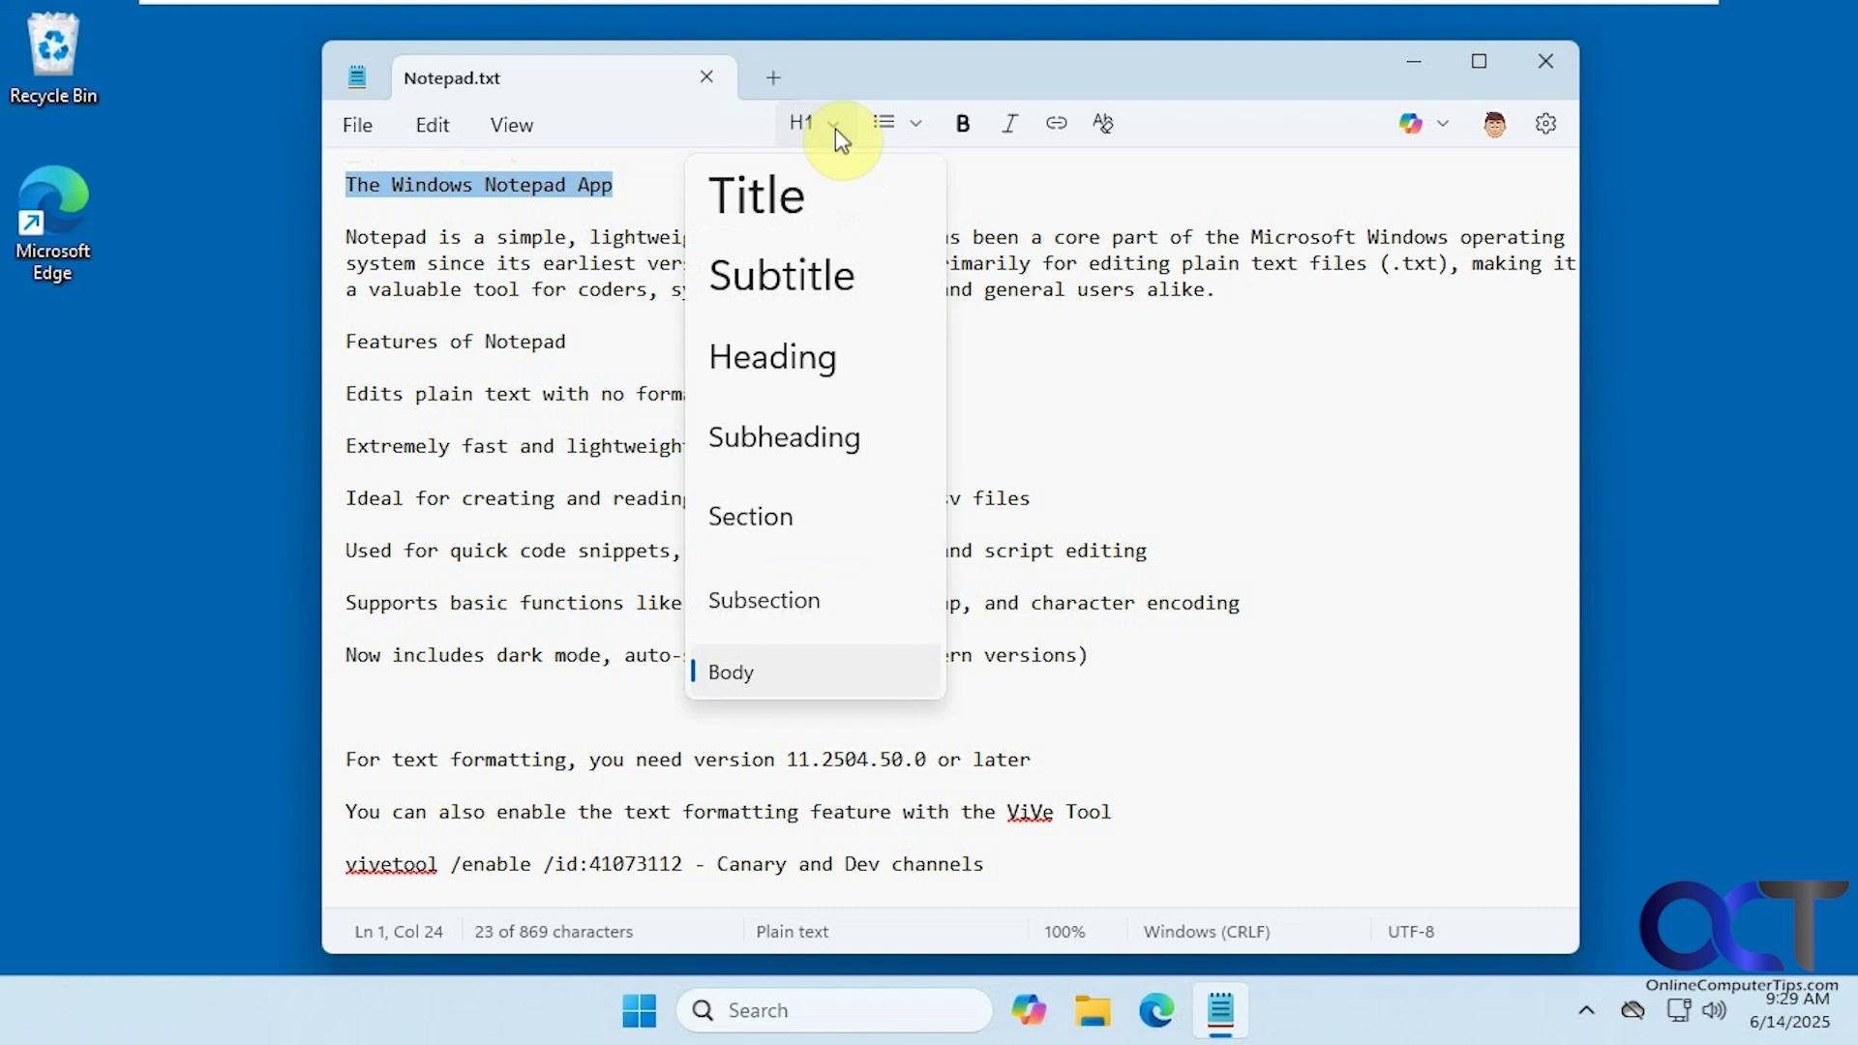
left_click(775, 189)
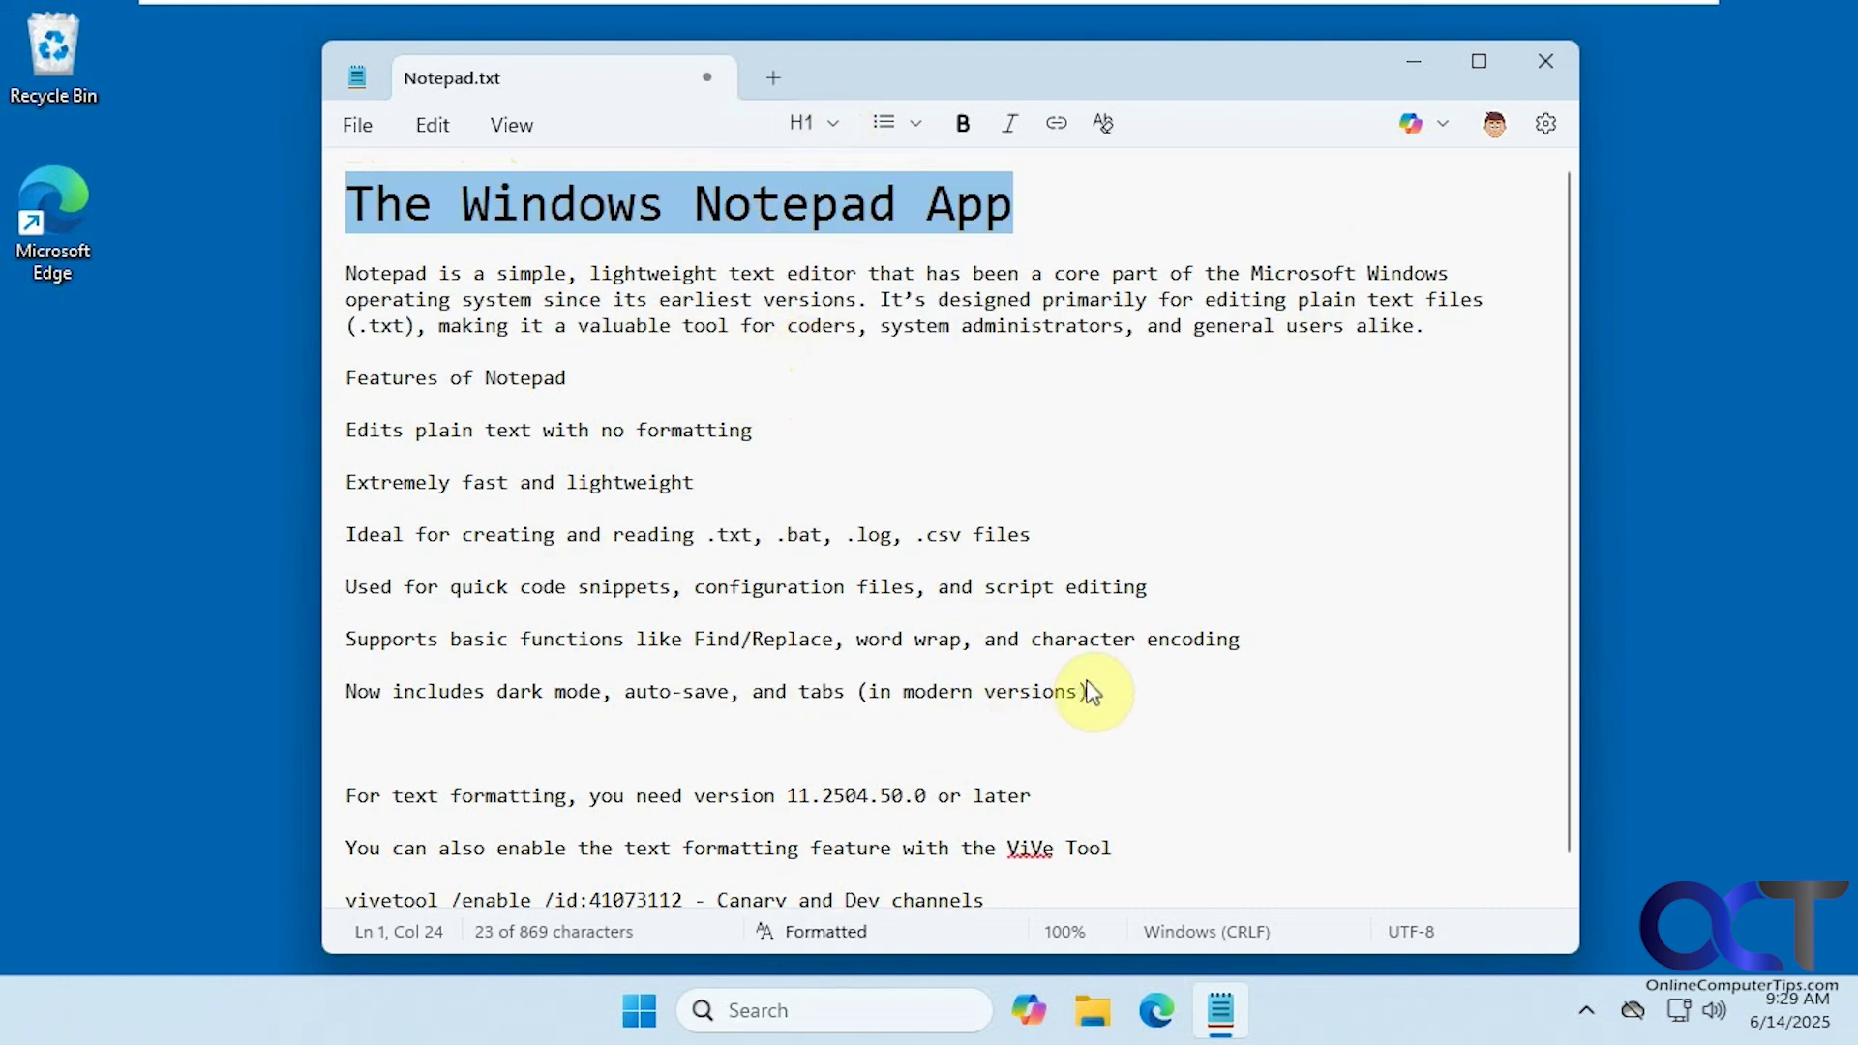
left_click_drag(1090, 693, 348, 376)
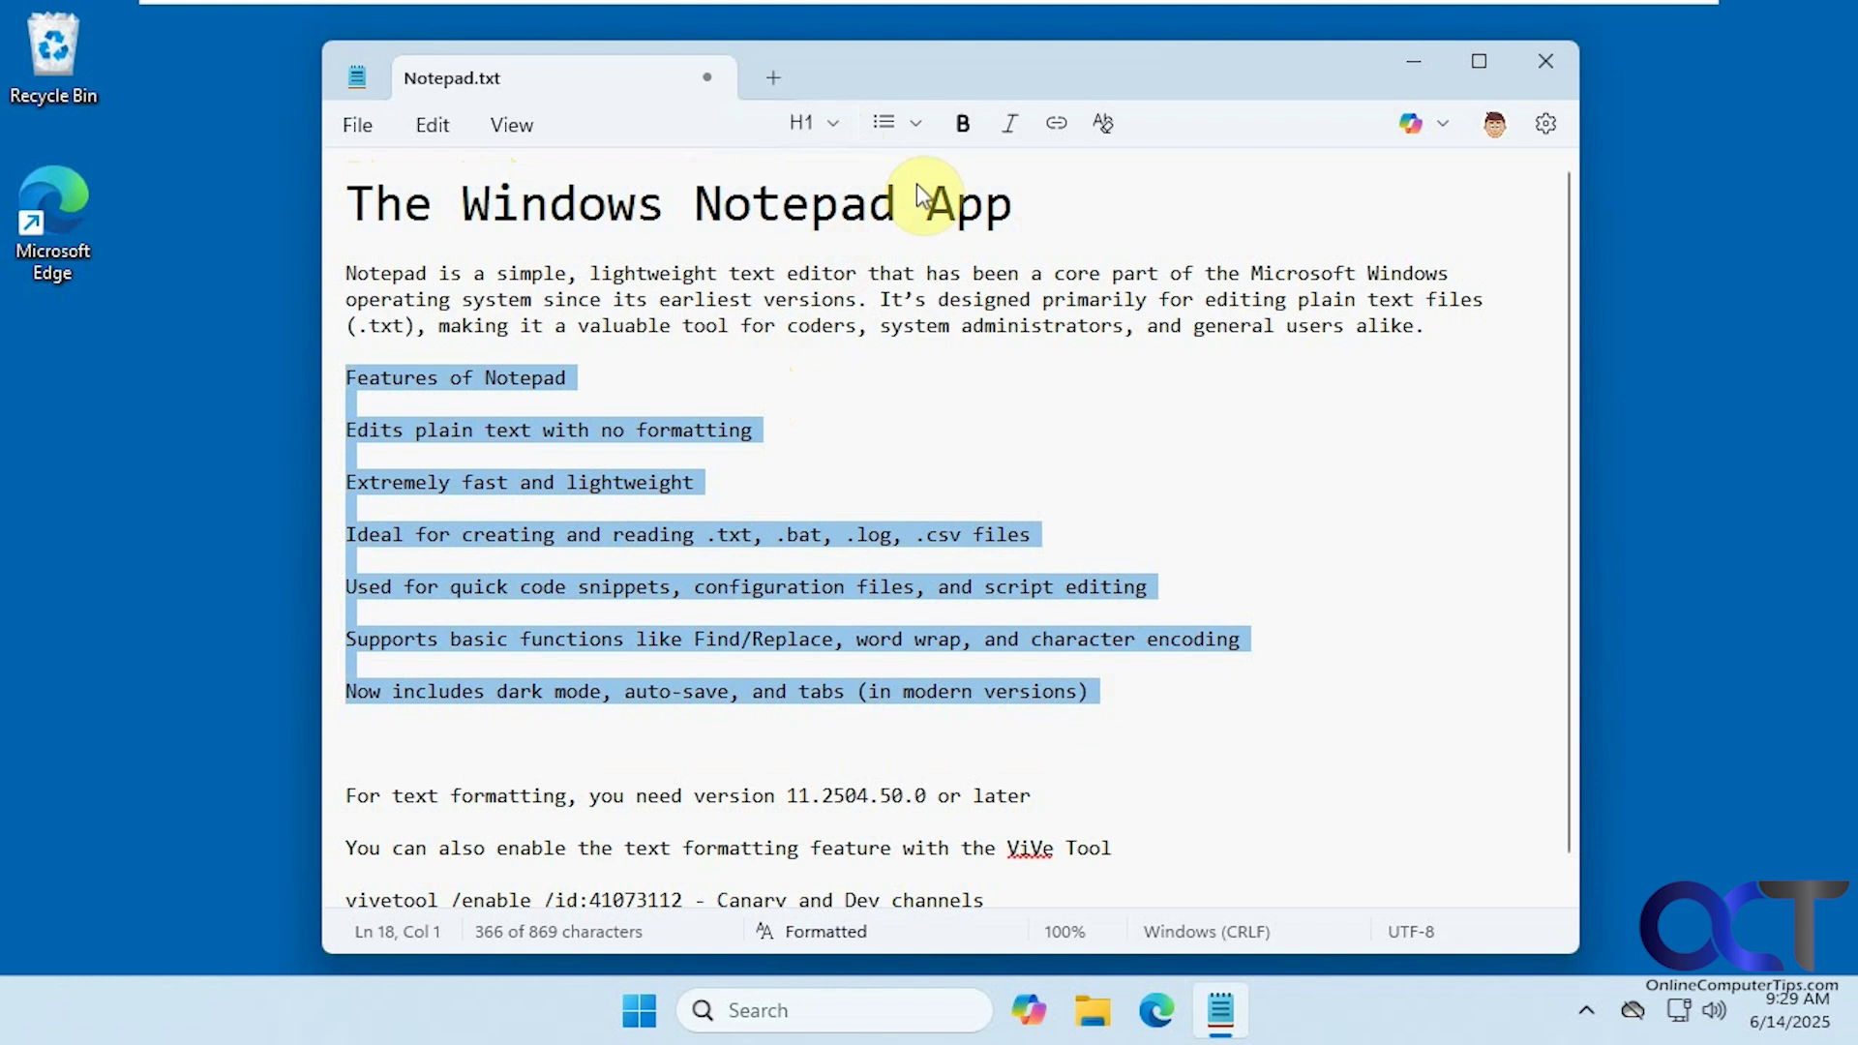
left_click(915, 123)
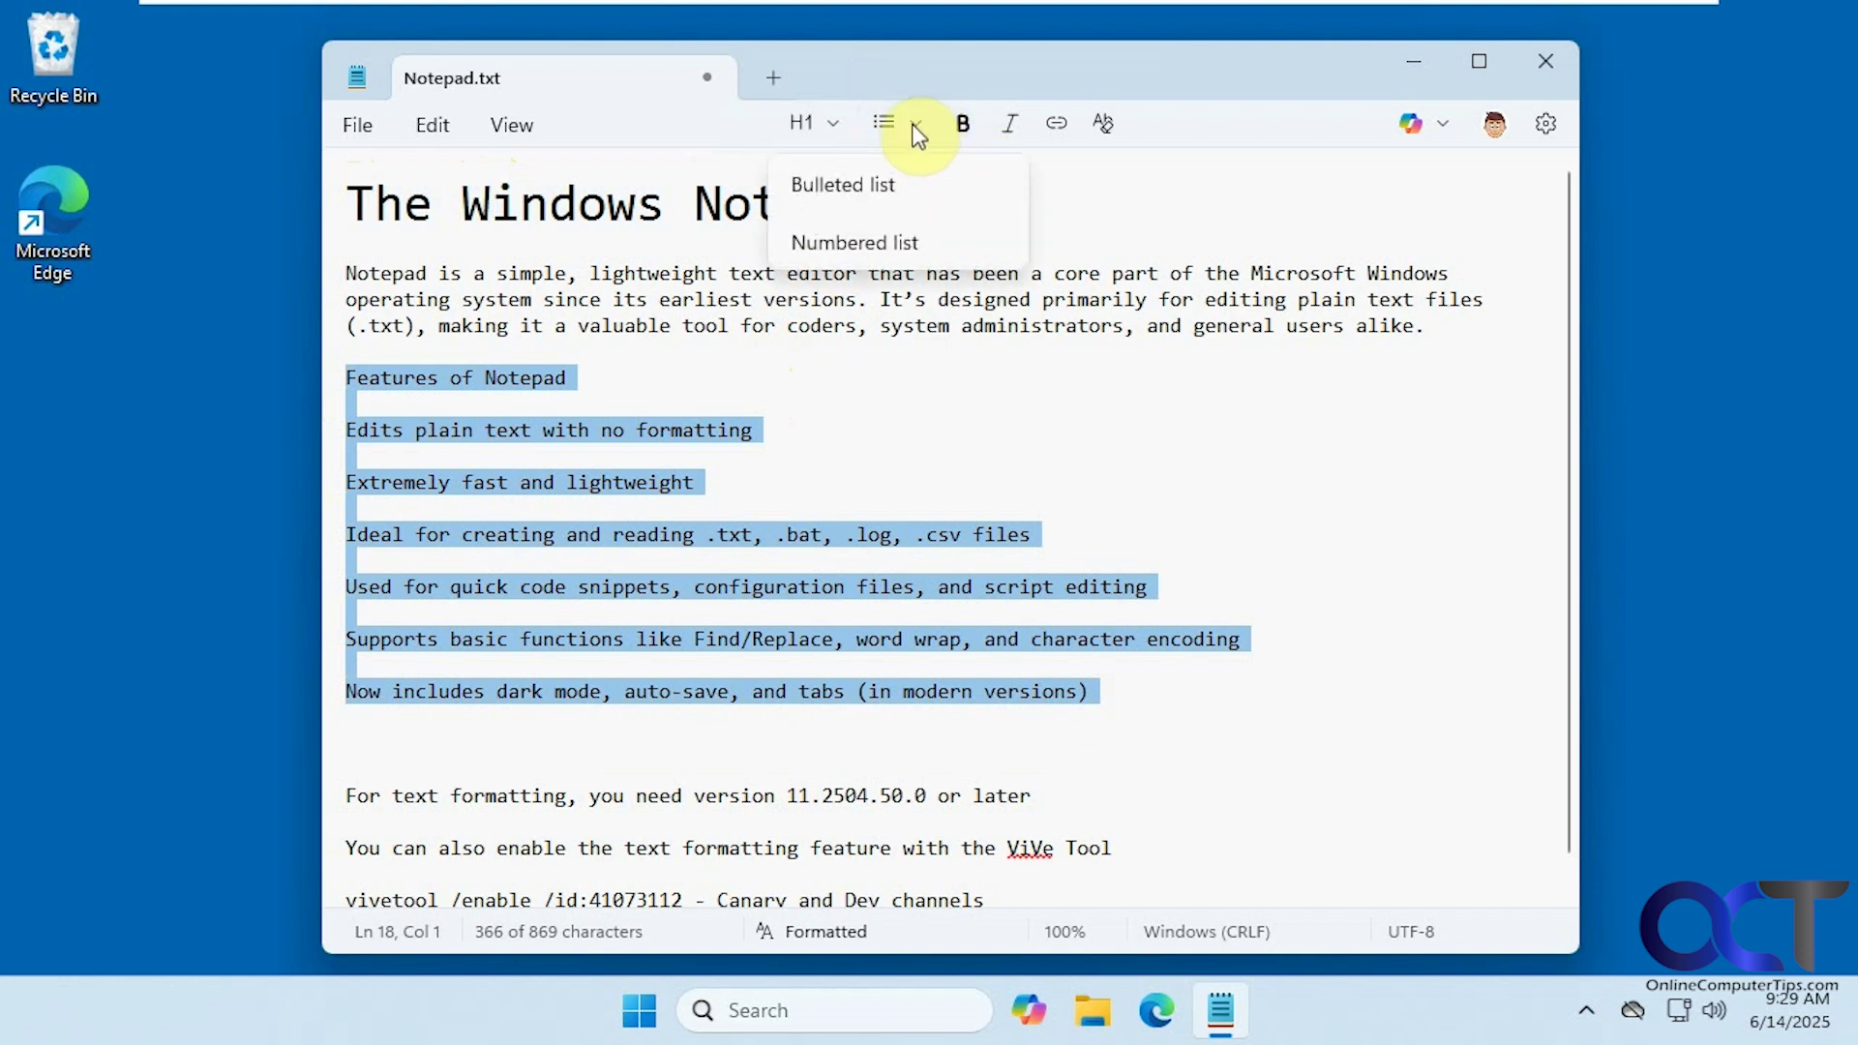
left_click(871, 182)
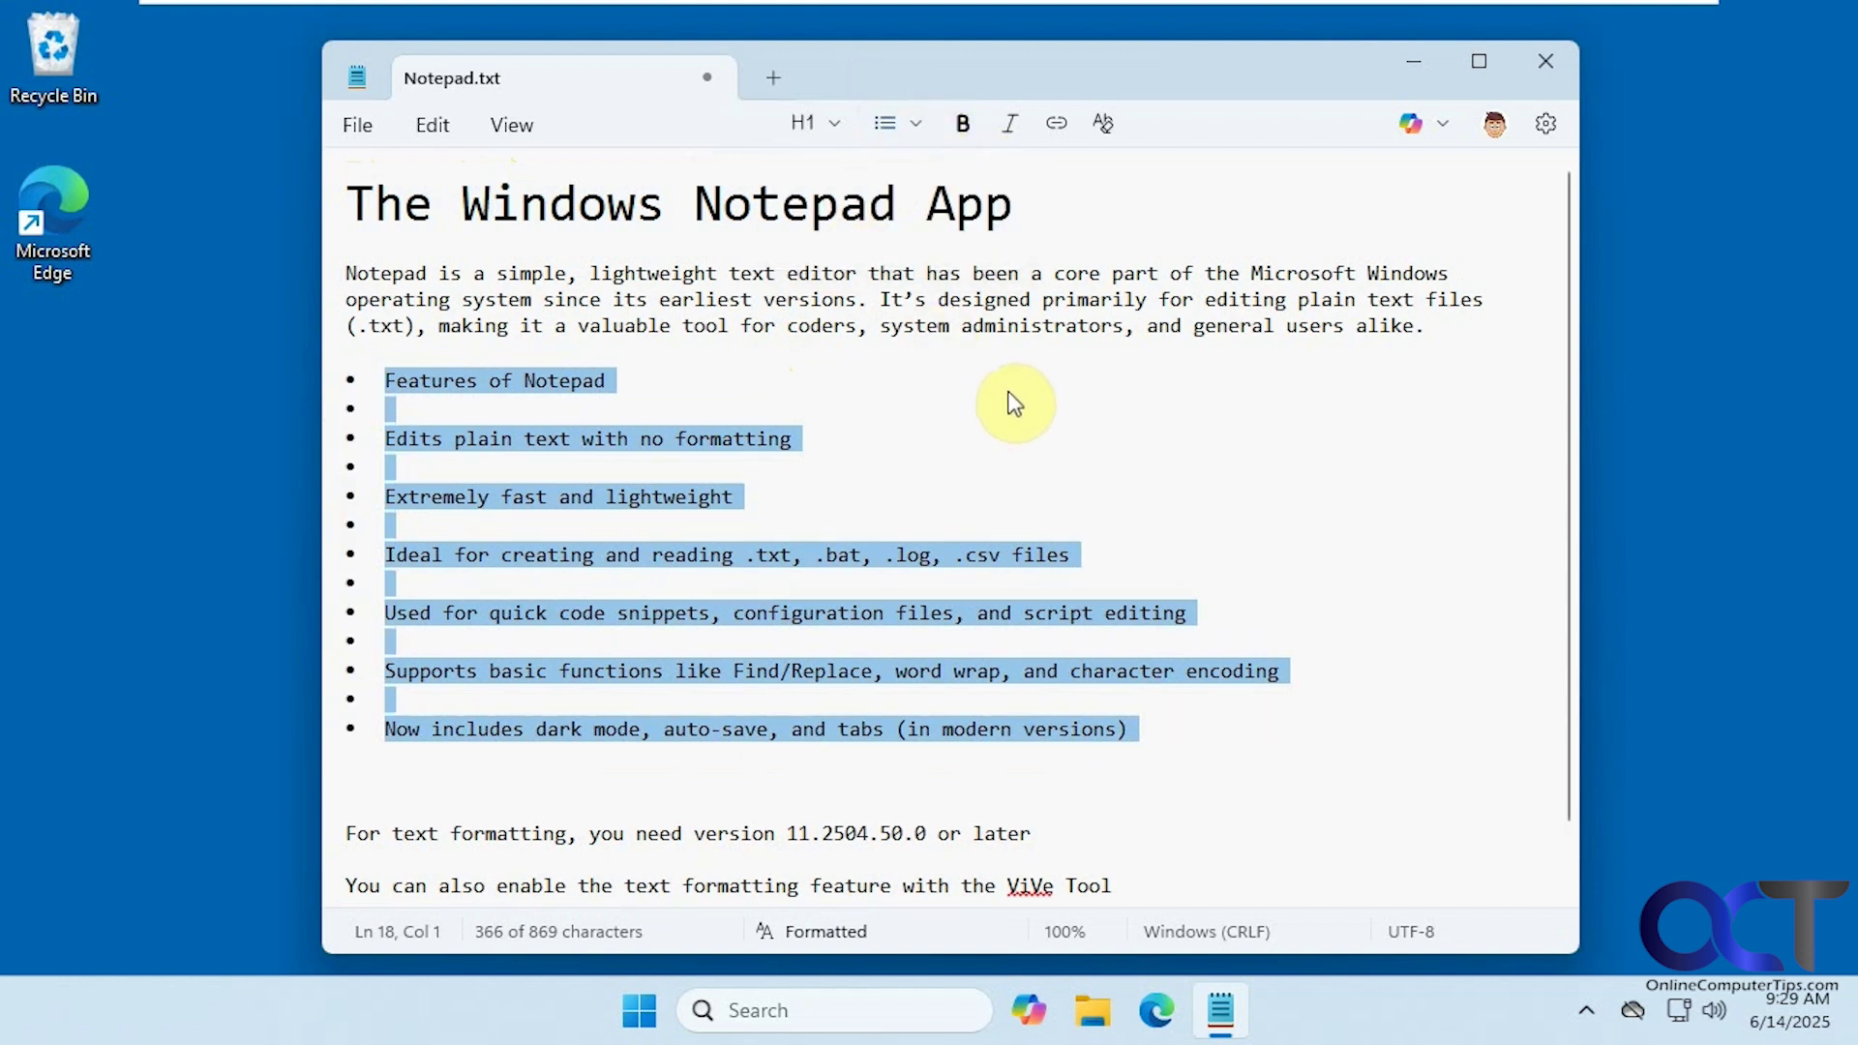
- Bold the version number 11.2504.50.0 and italicize the vivetool /enable /id:41073112 command
scroll(1045, 459, "down", 1)
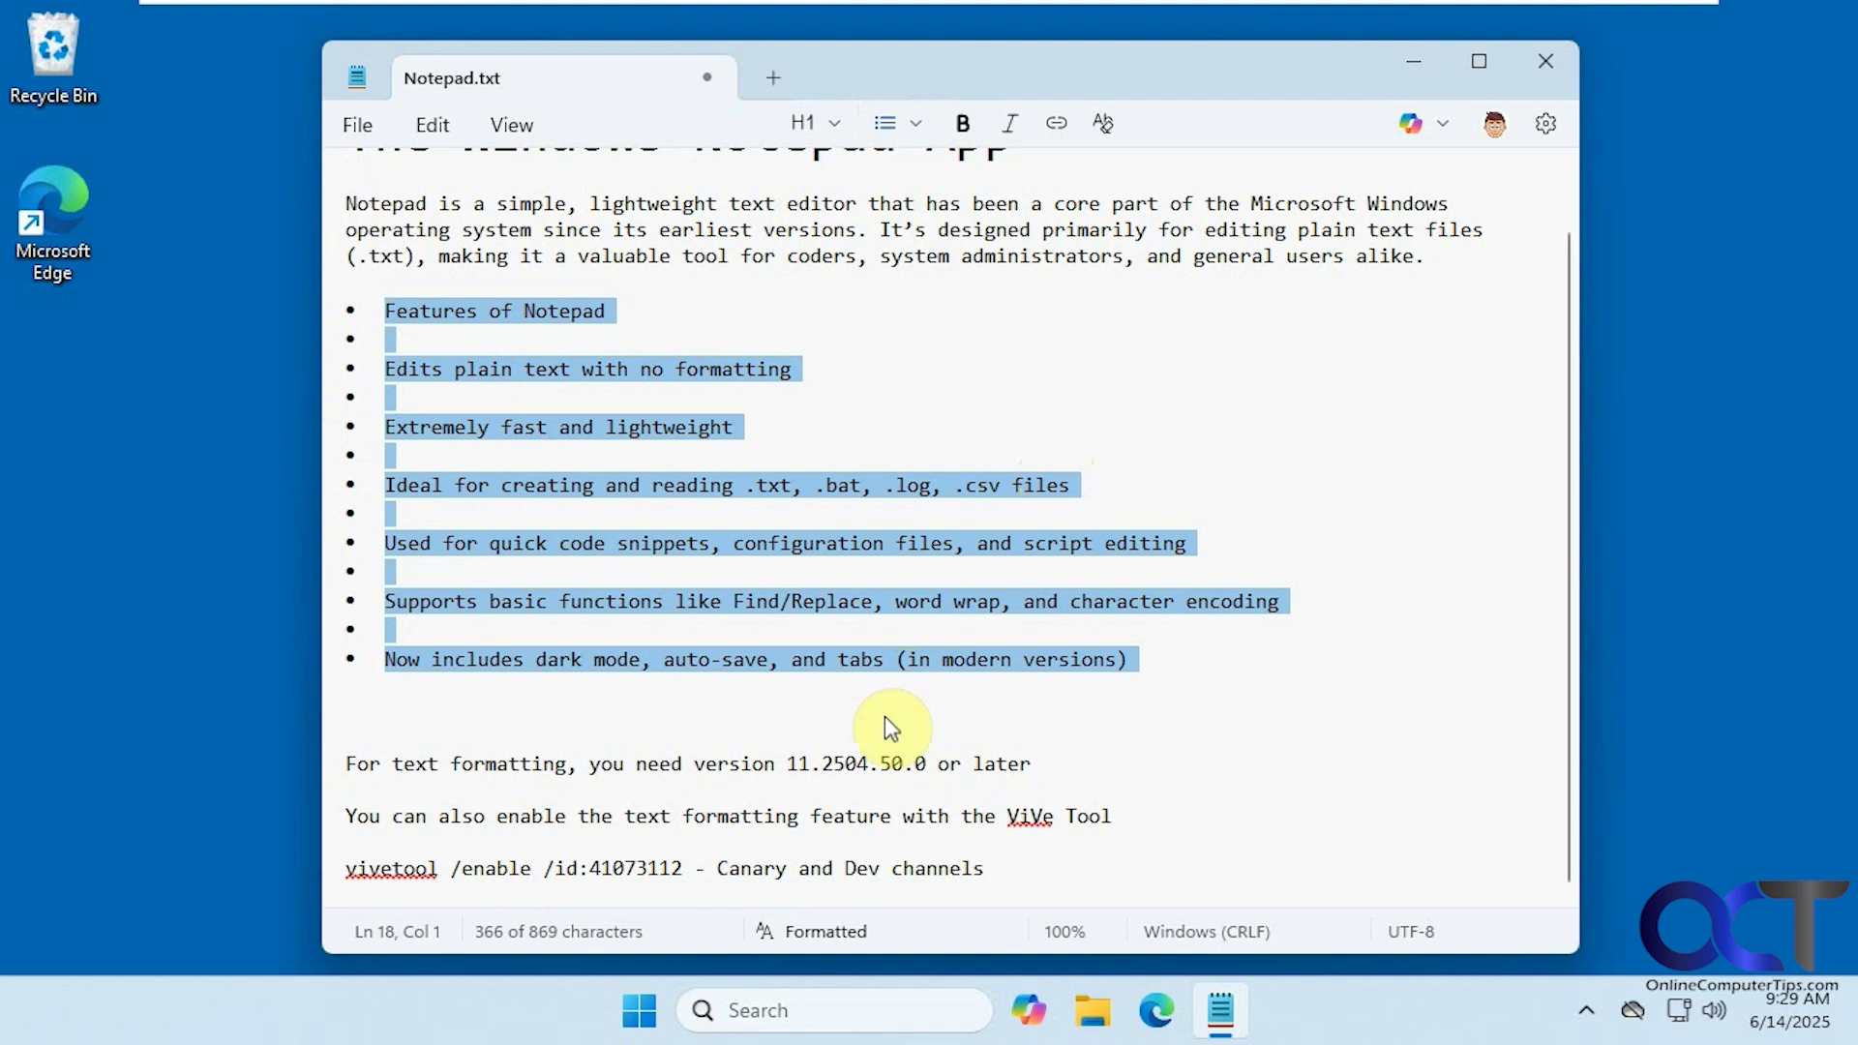
left_click_drag(926, 763, 777, 747)
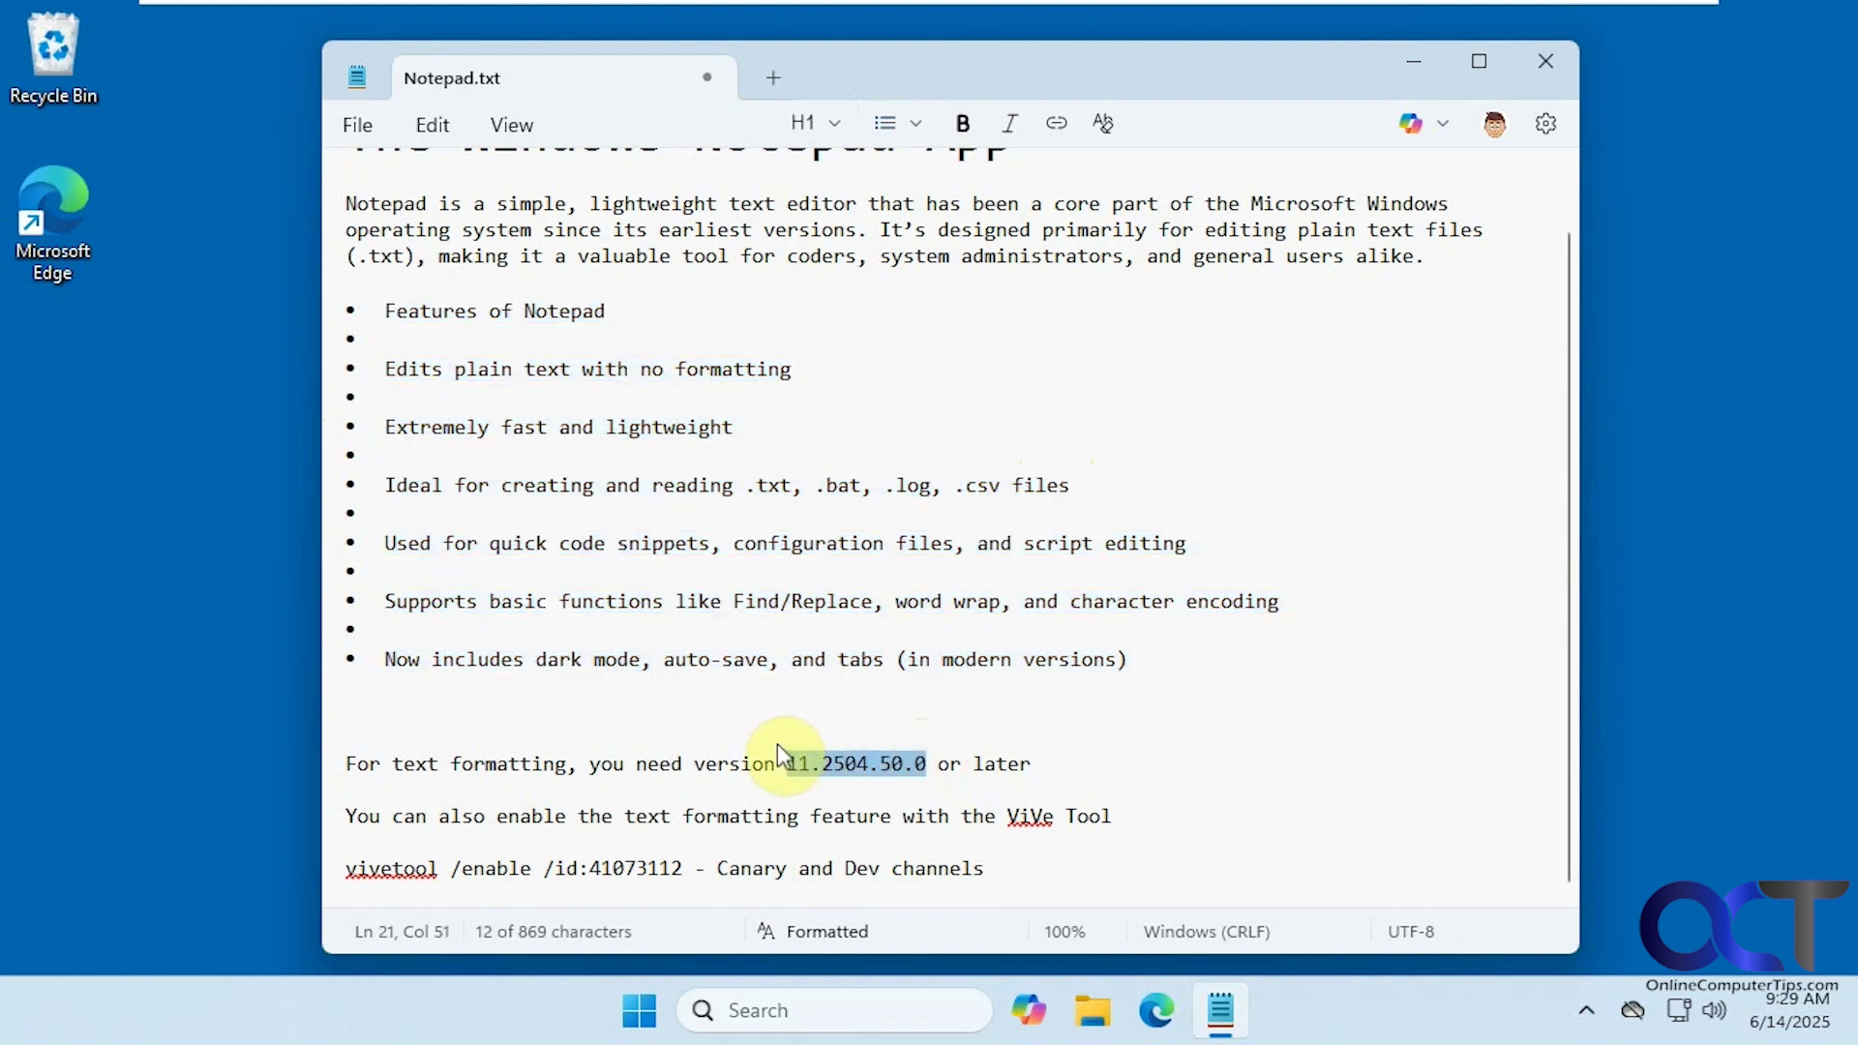
left_click(963, 123)
left_click(1210, 700)
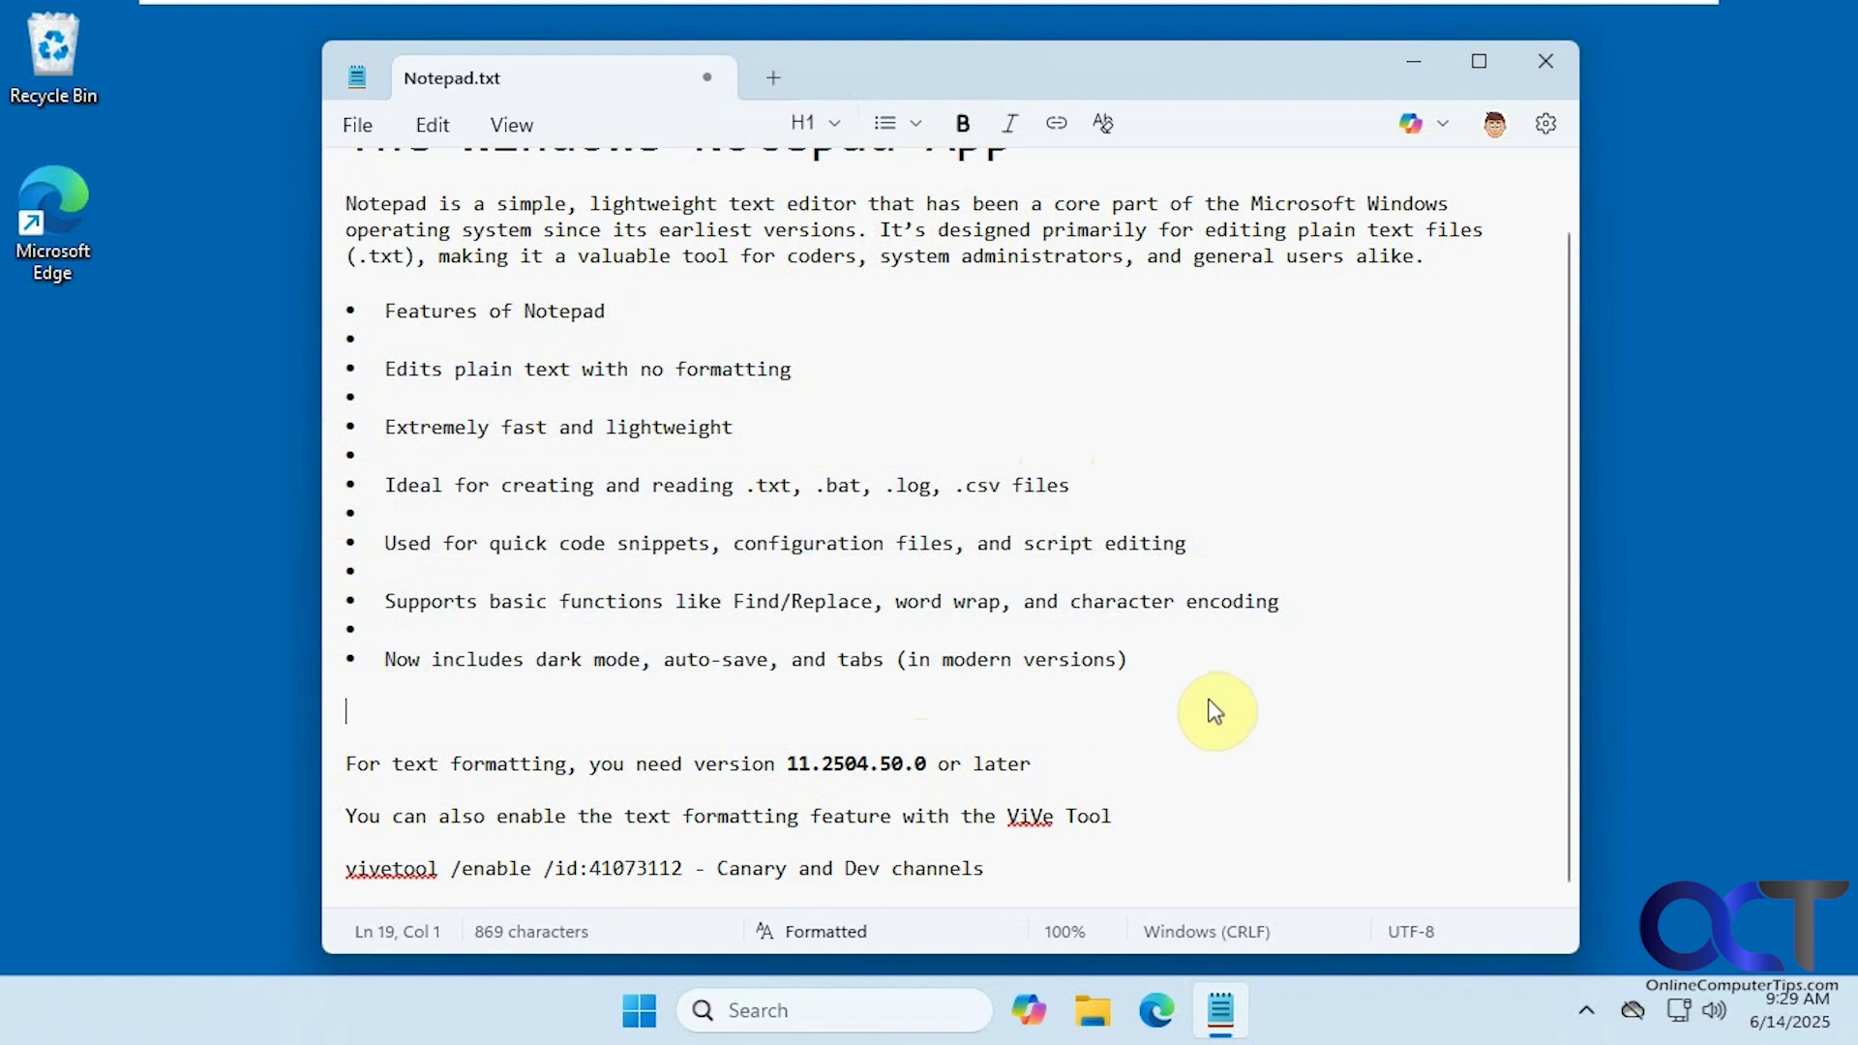
left_click_drag(683, 868, 333, 869)
left_click(1010, 123)
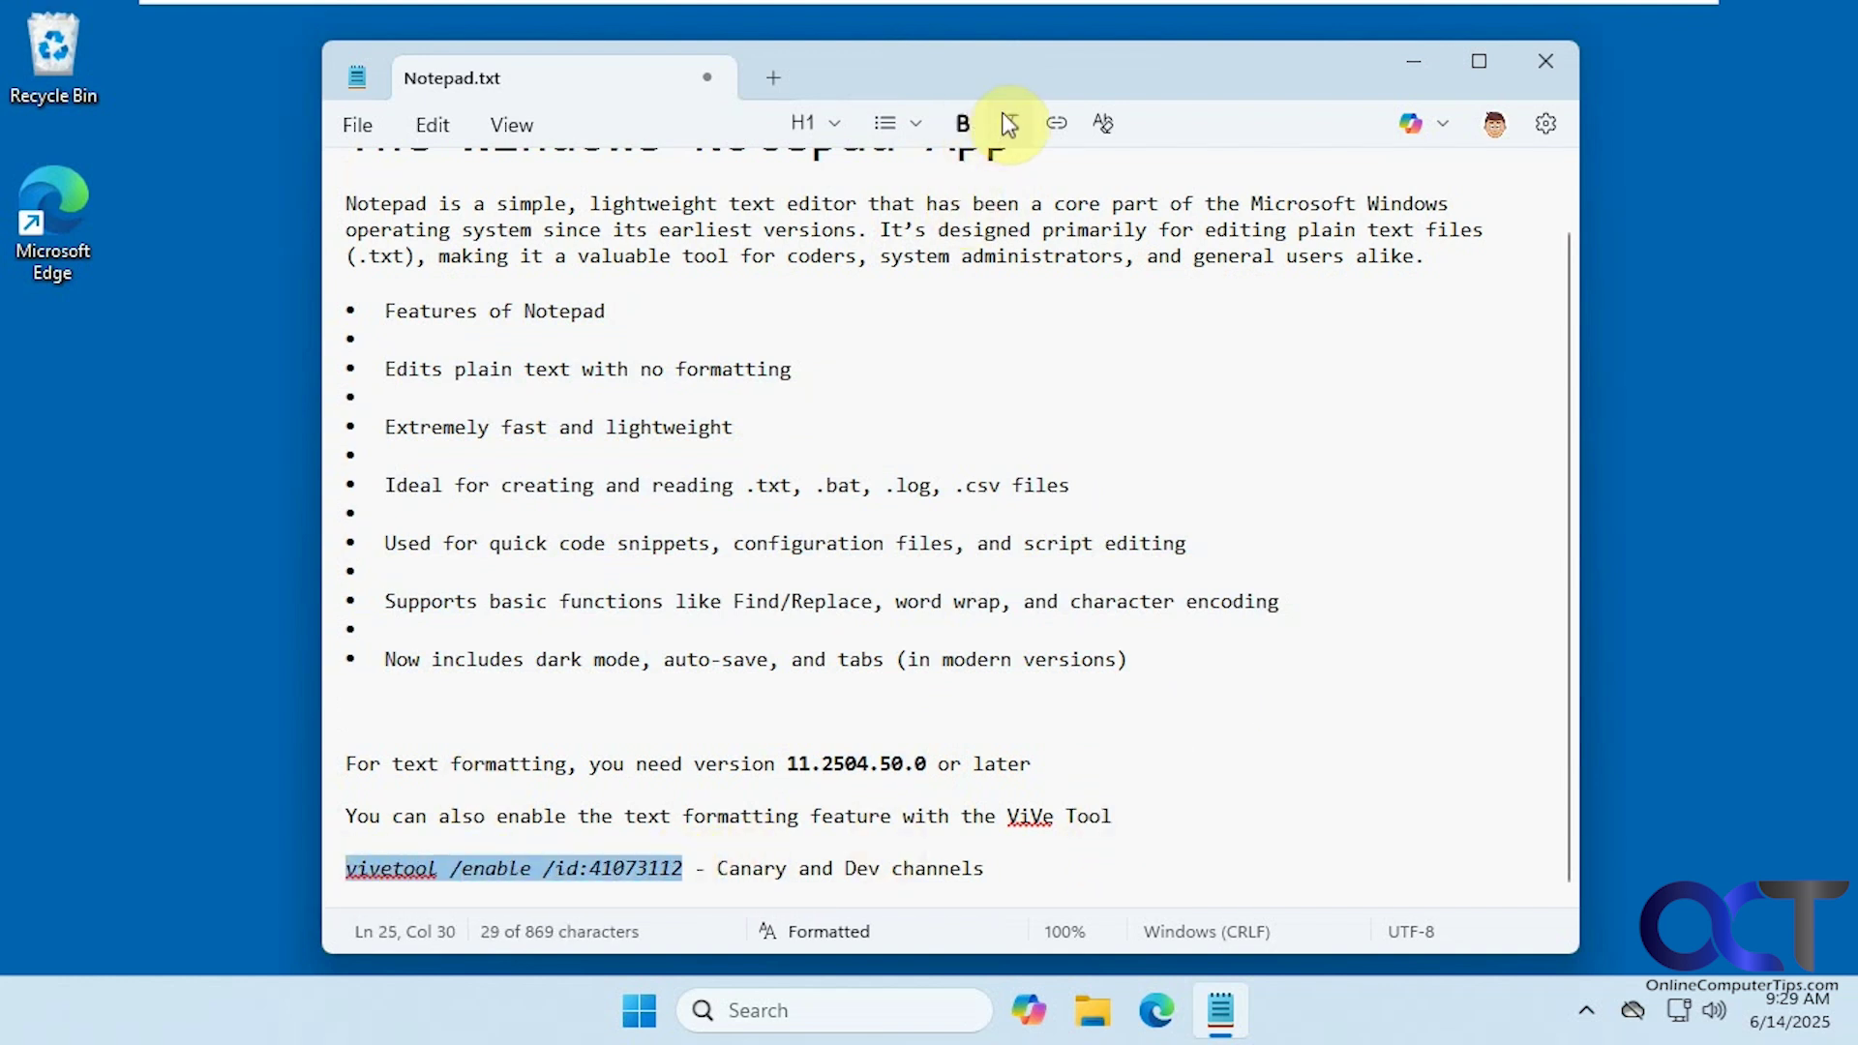
left_click(1151, 542)
- Link the words 'Canary and Dev channels' to the address onlinecomputertips.com
left_click_drag(983, 867, 725, 869)
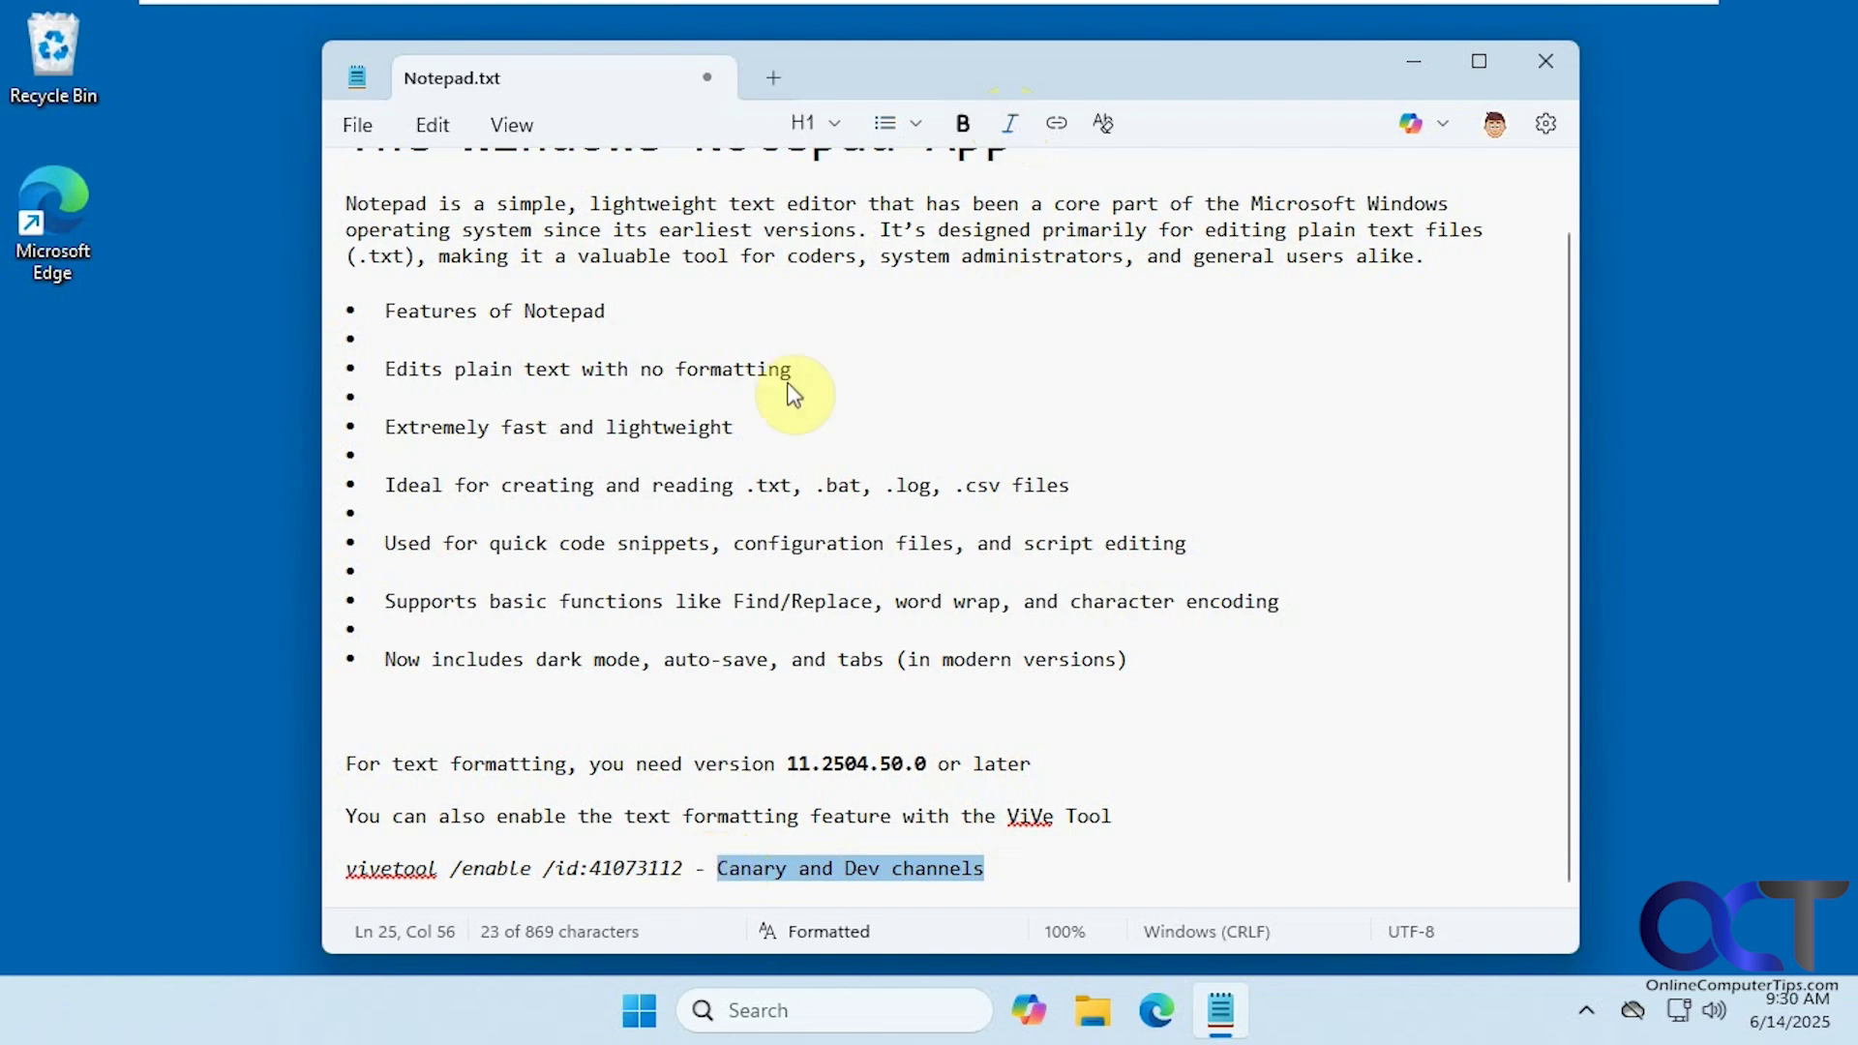
left_click(1058, 124)
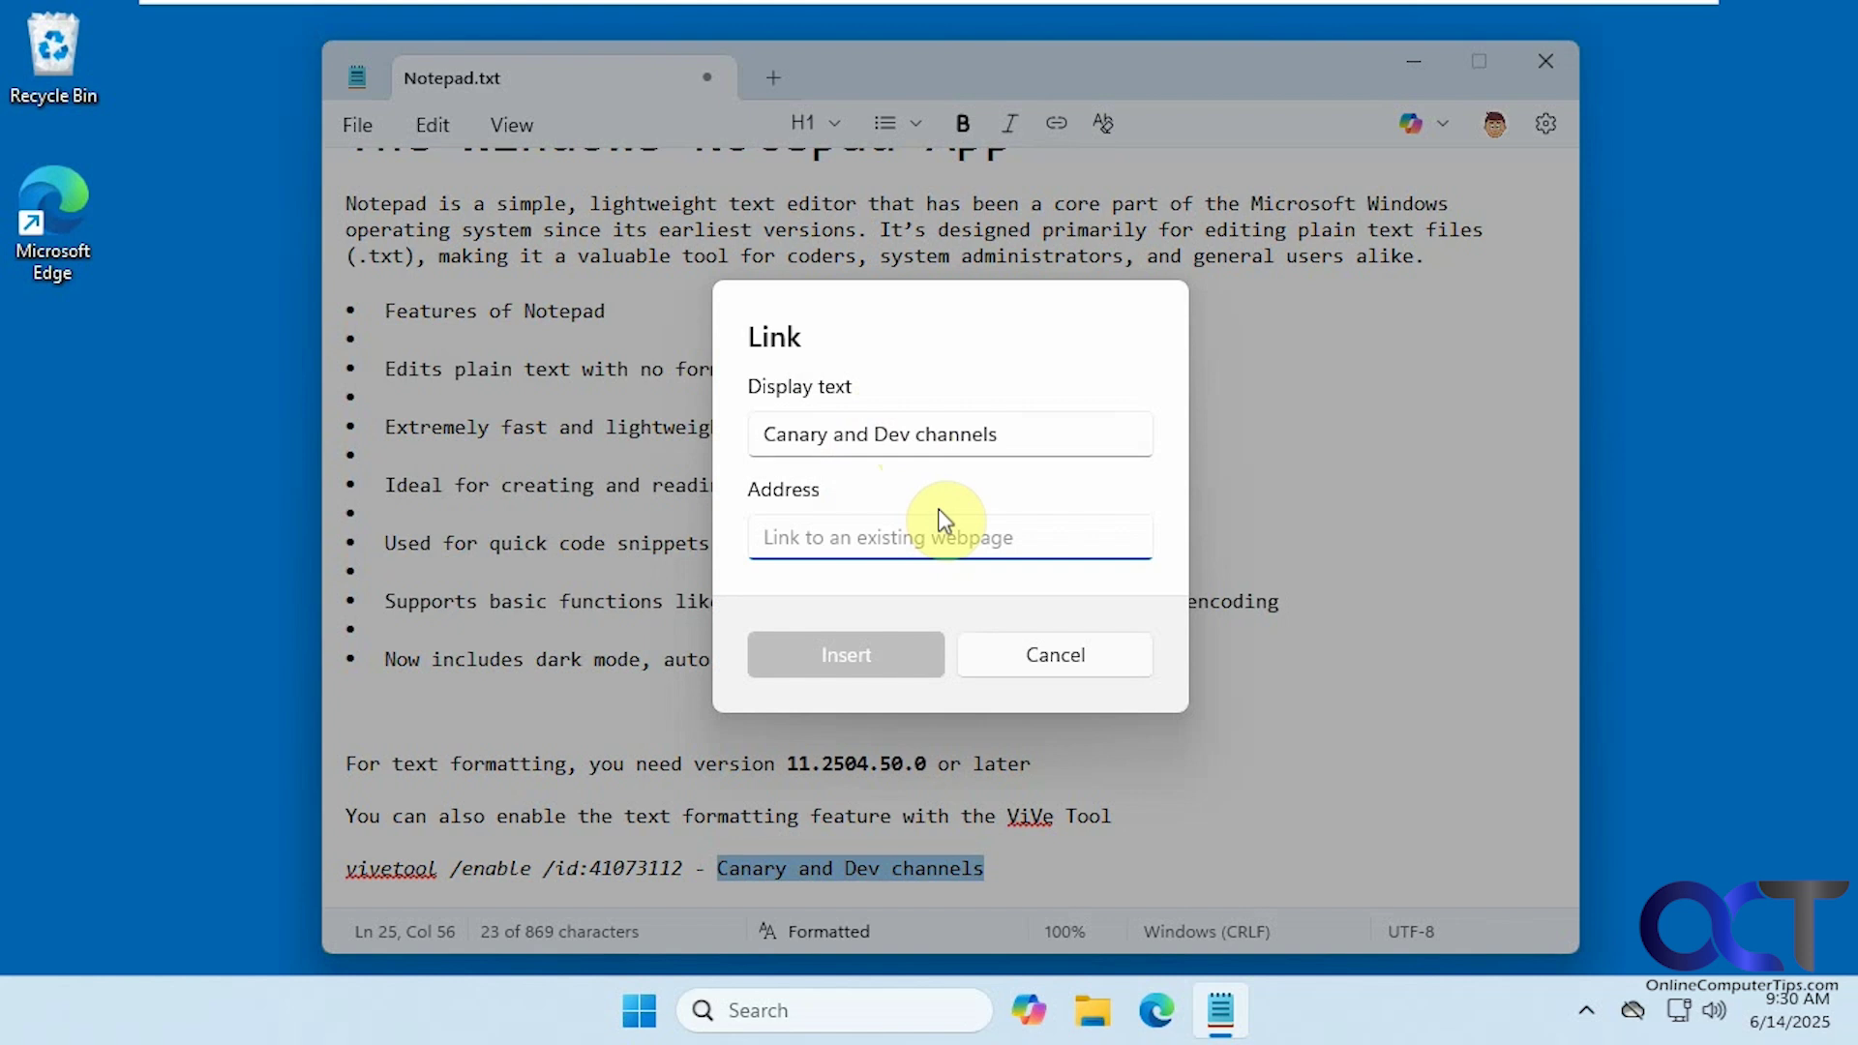
type("on")
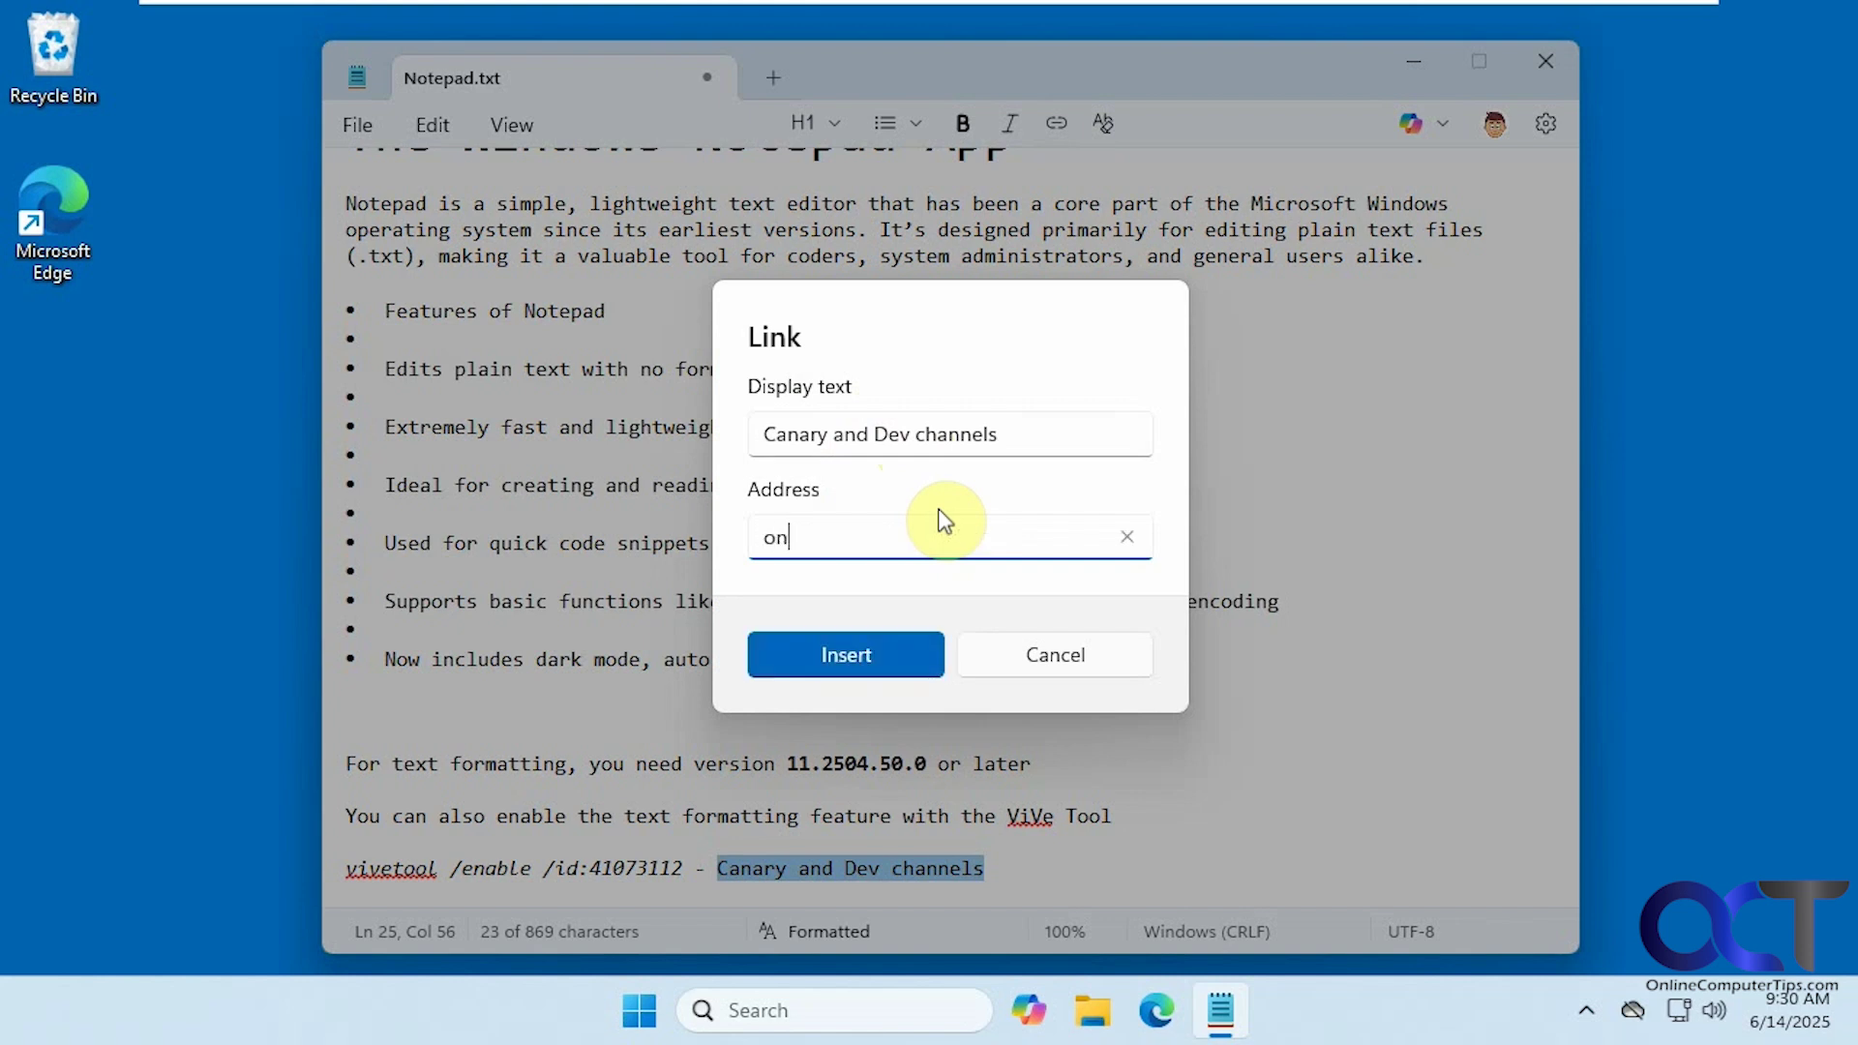
type("linecomputertips.com")
left_click(838, 654)
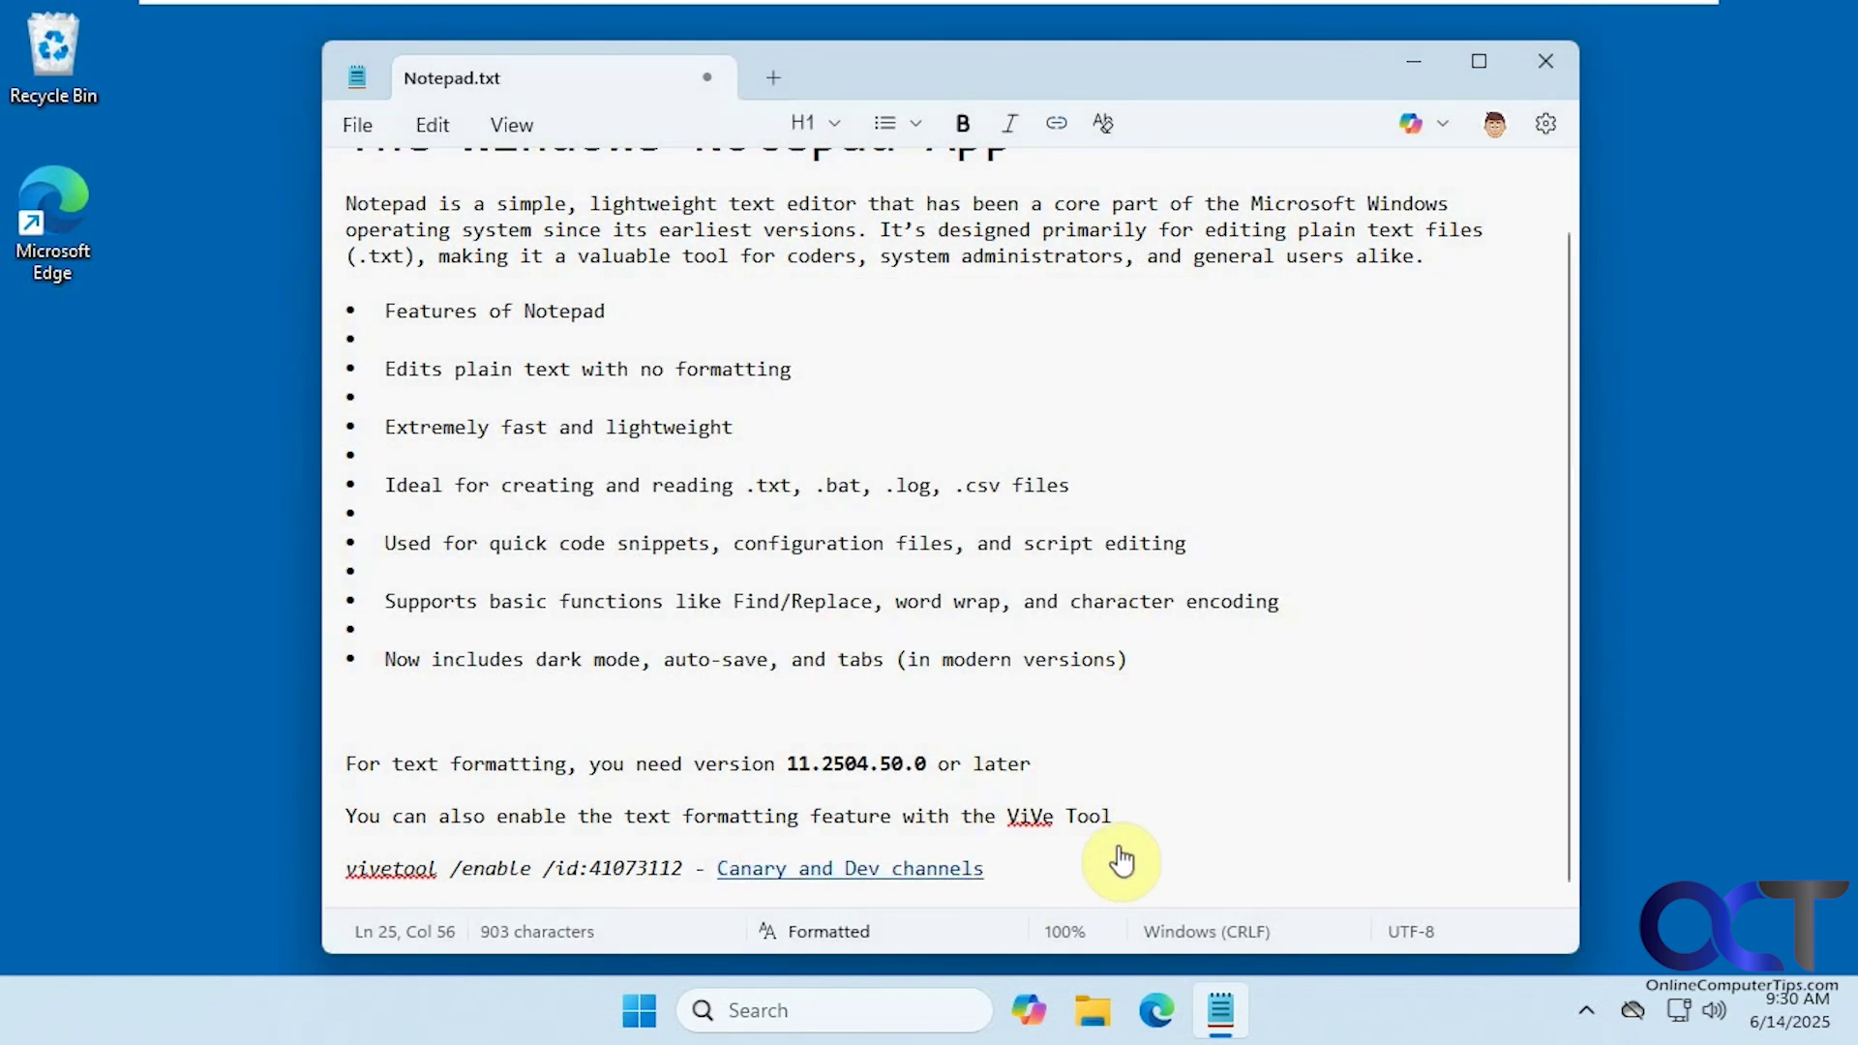
- Try the Canary and Dev channels link and dismiss the invalid link warning
mouse_move(906, 881)
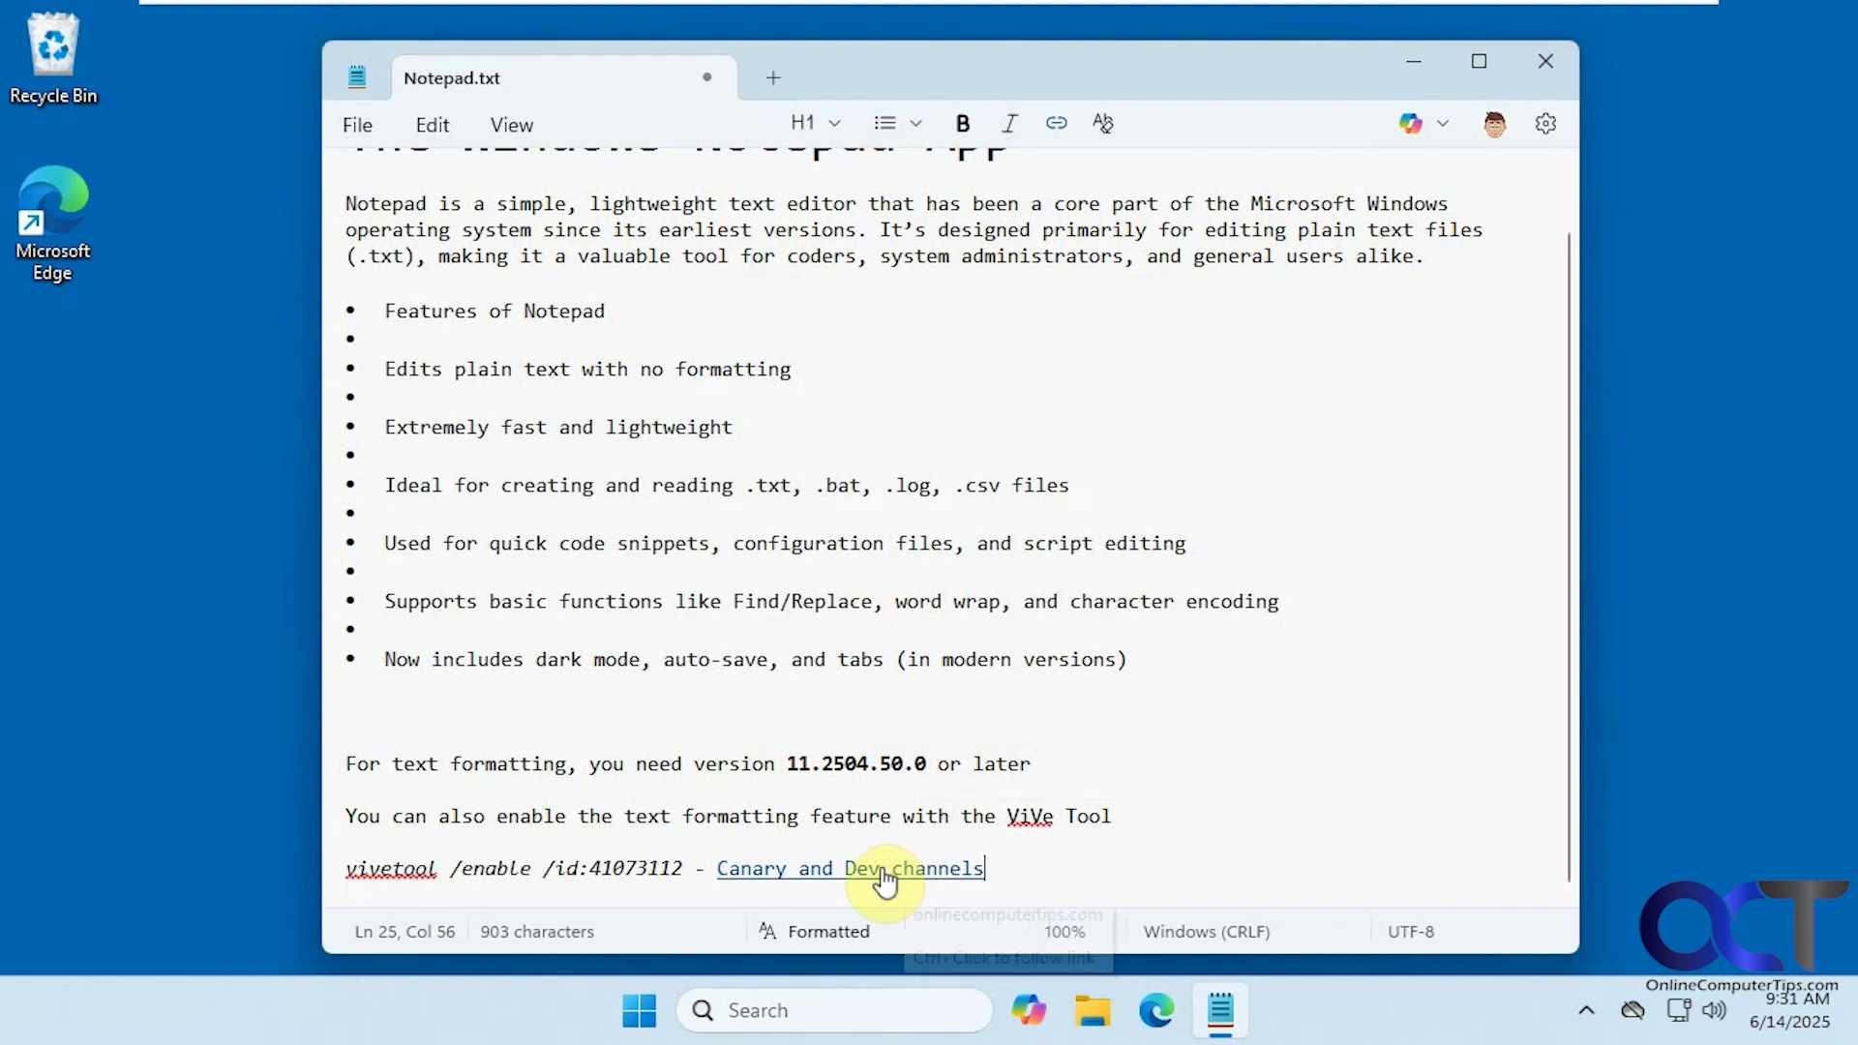
left_click(881, 868, "ctrl")
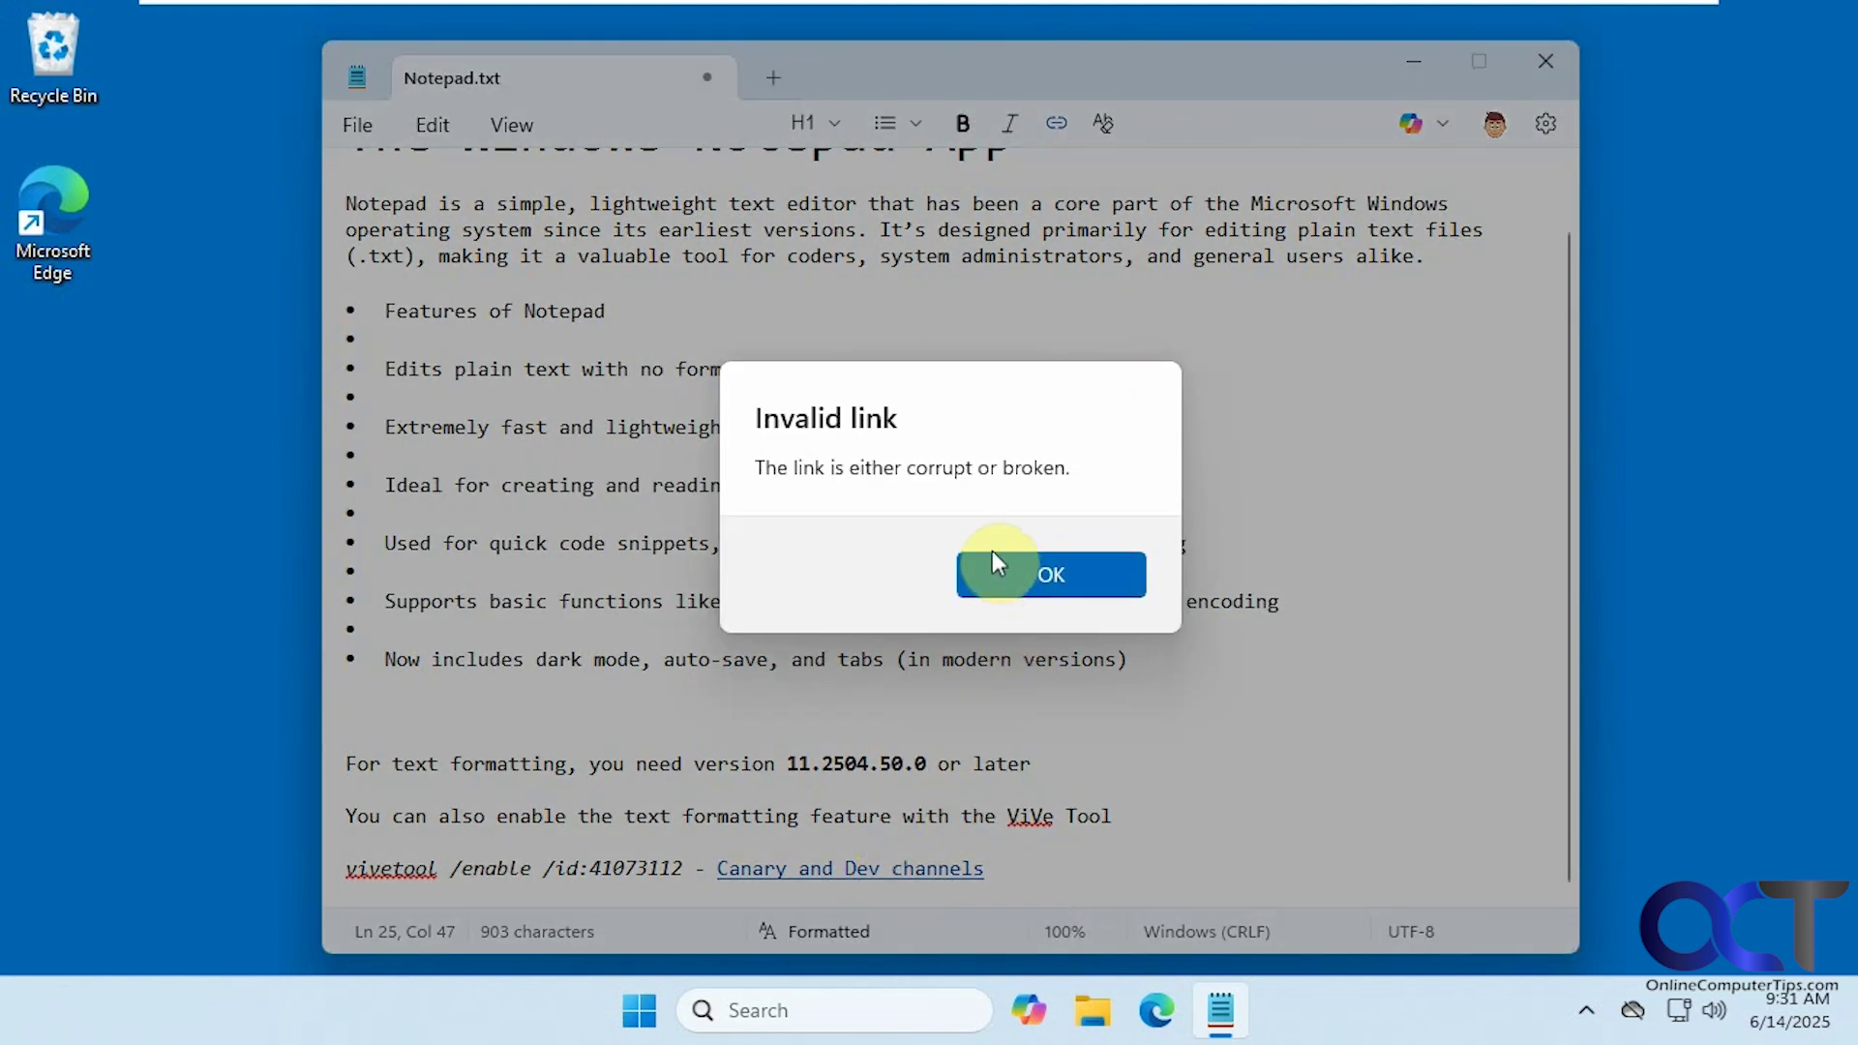
left_click(1027, 574)
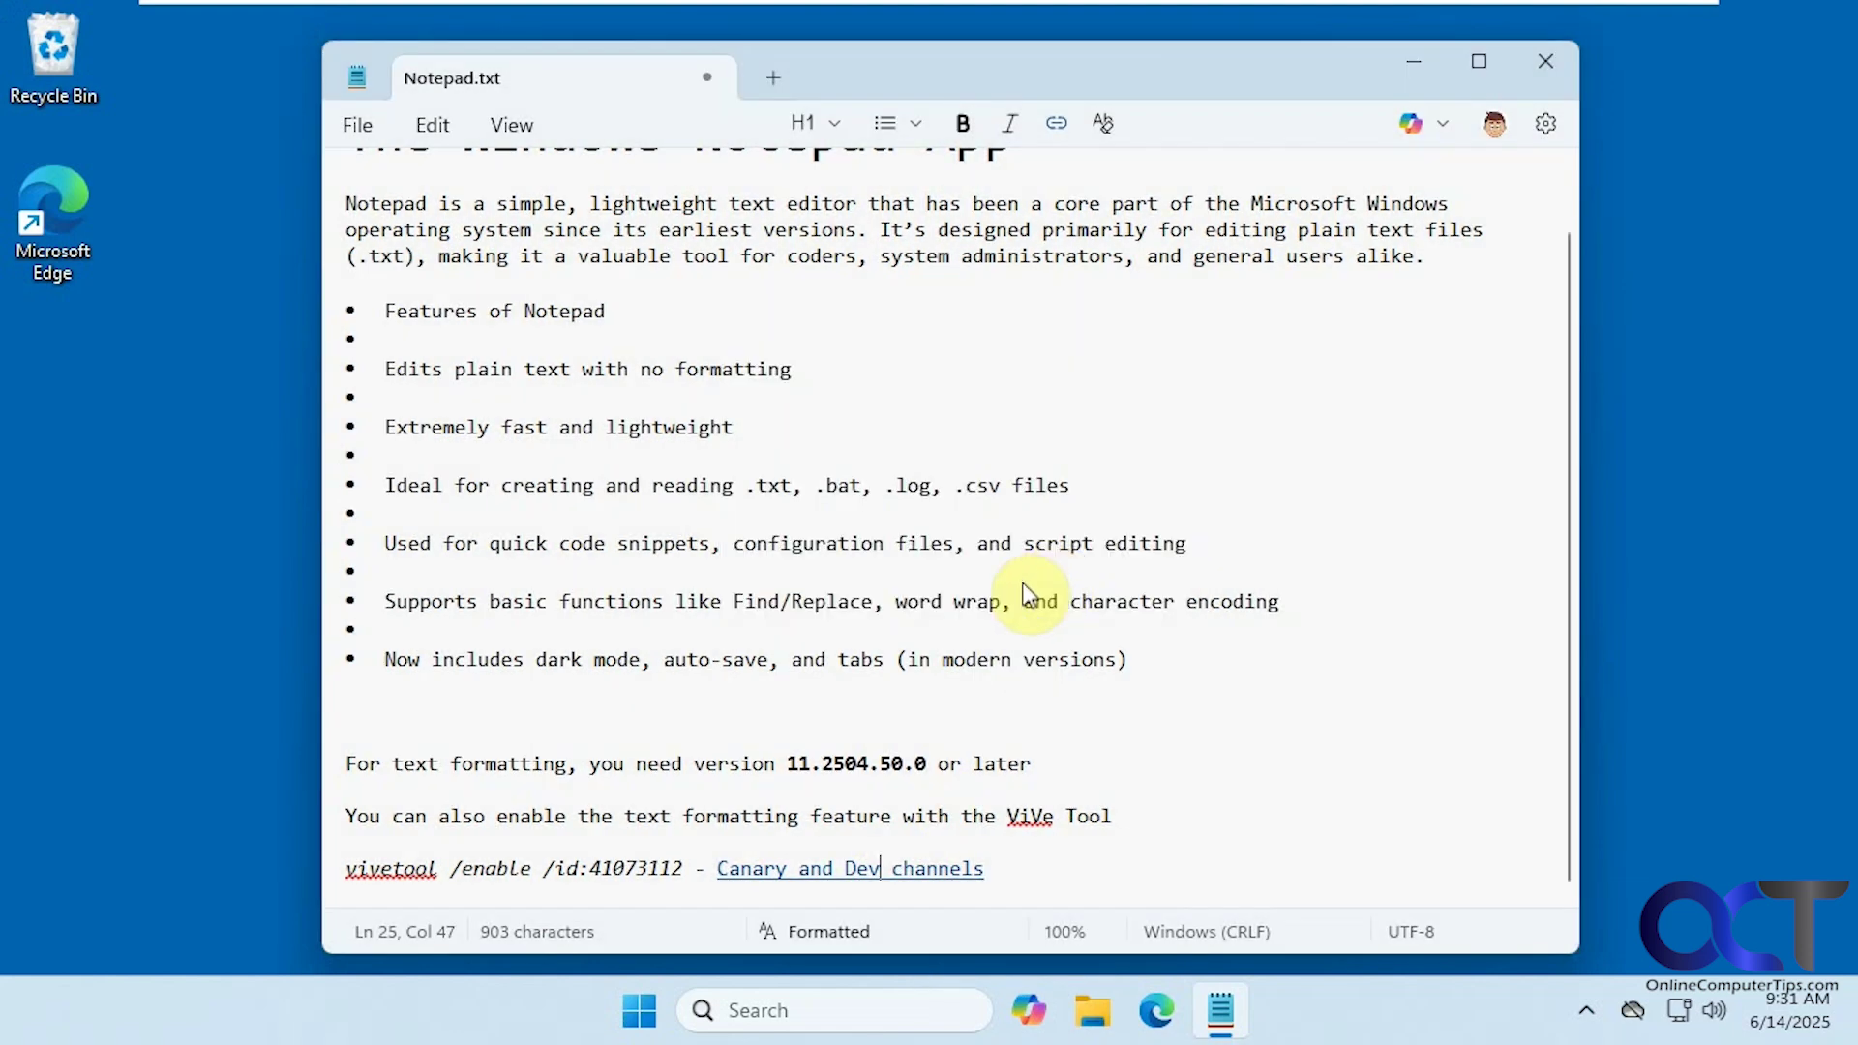
left_click_drag(987, 870, 719, 871)
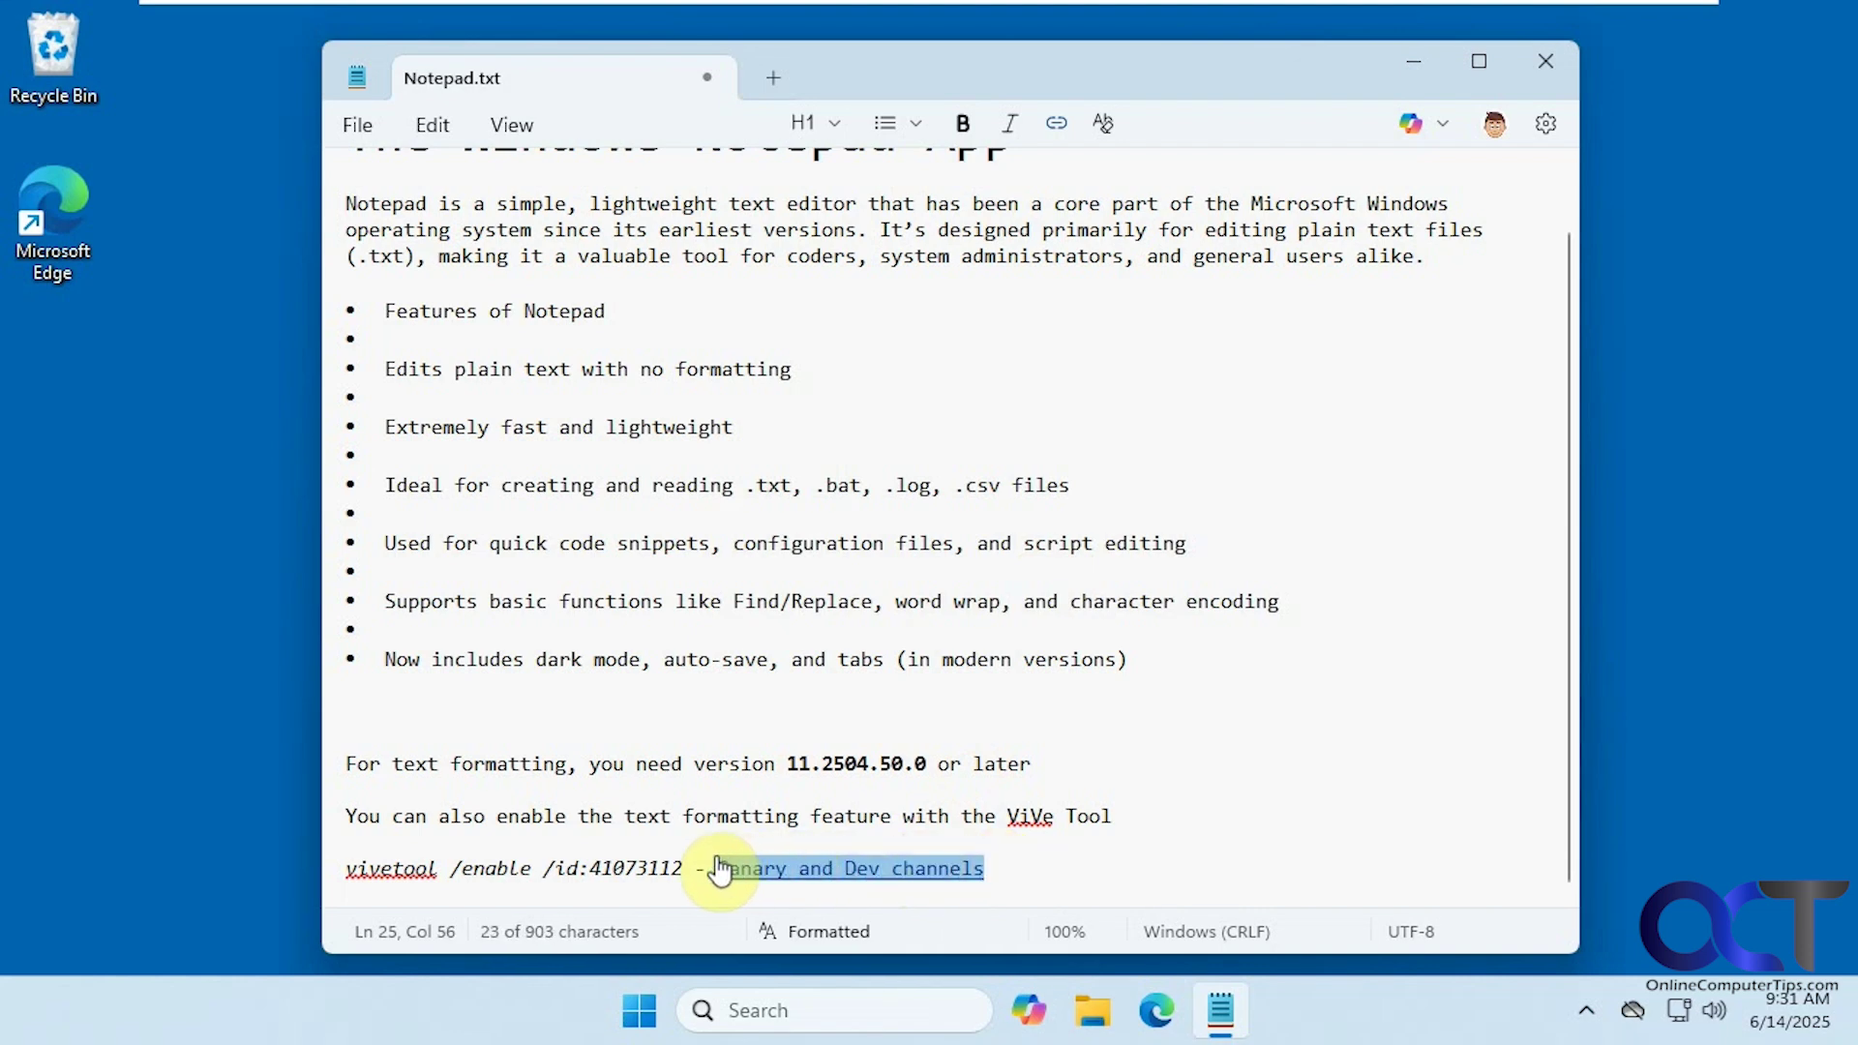
left_click(1057, 123)
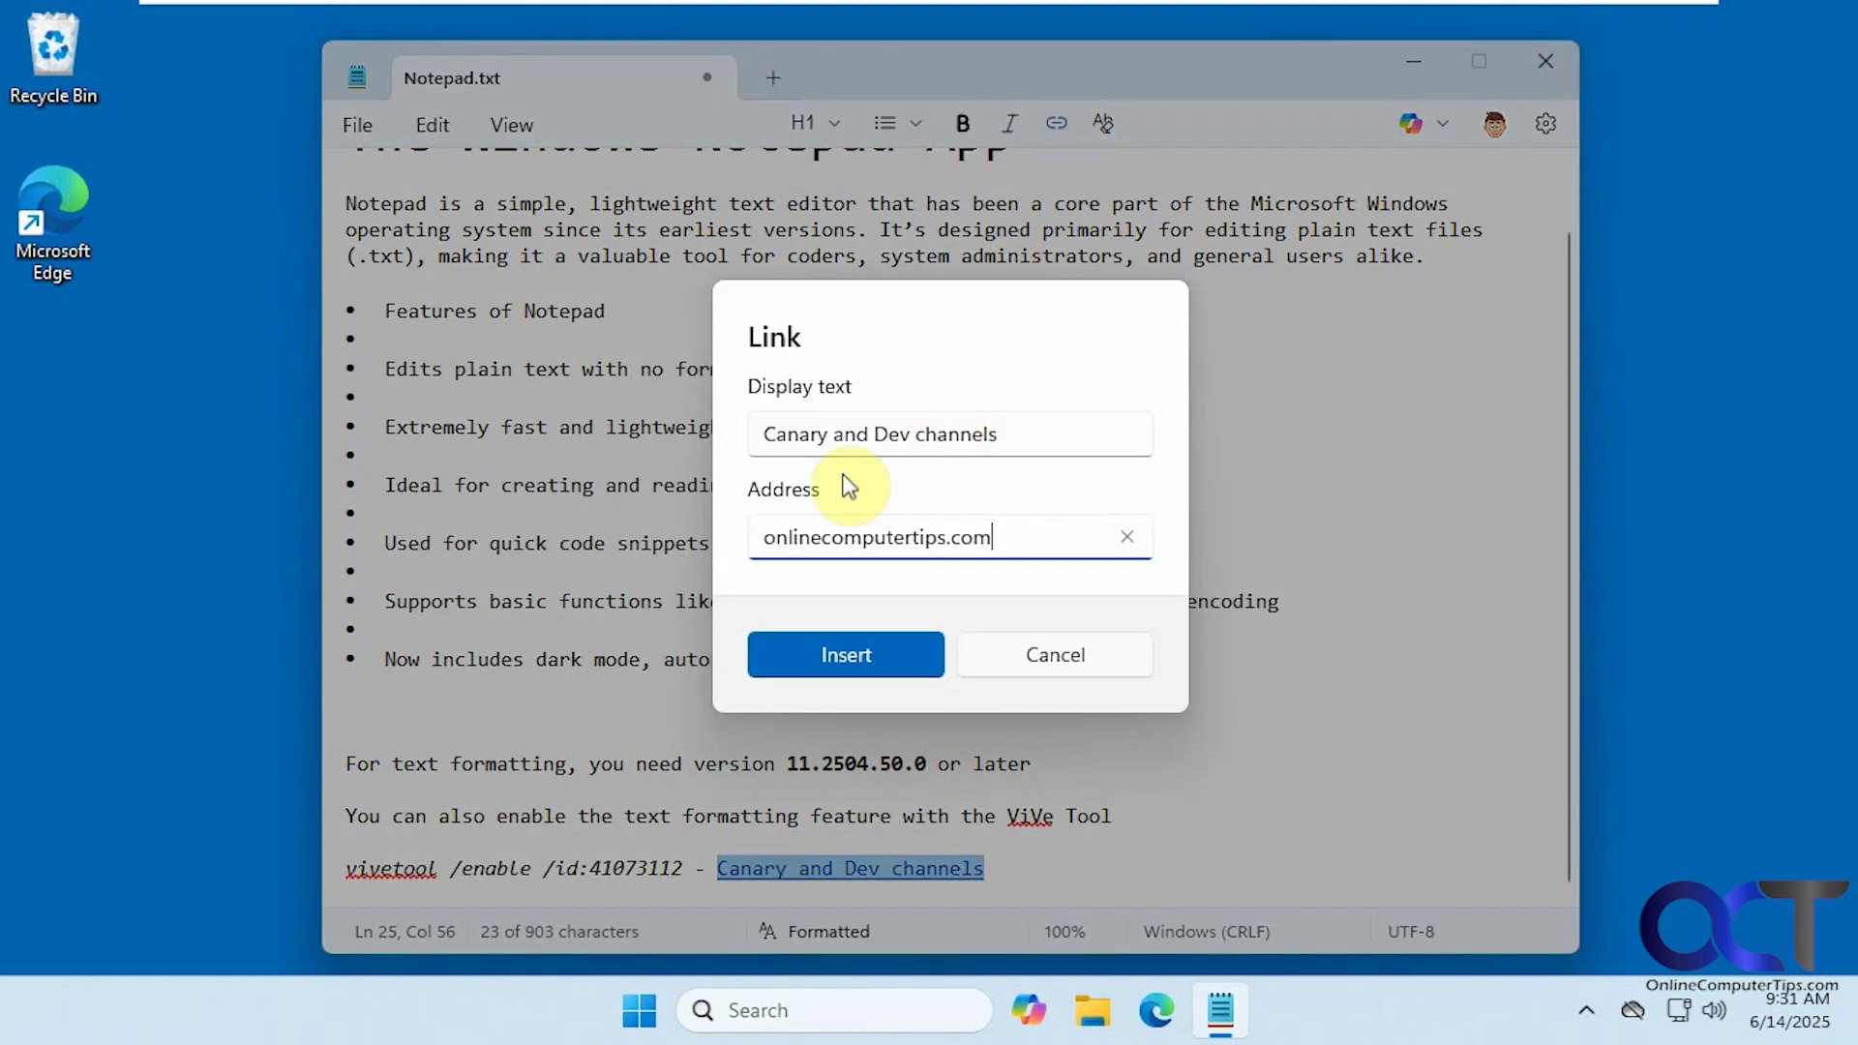
double_click(752, 538)
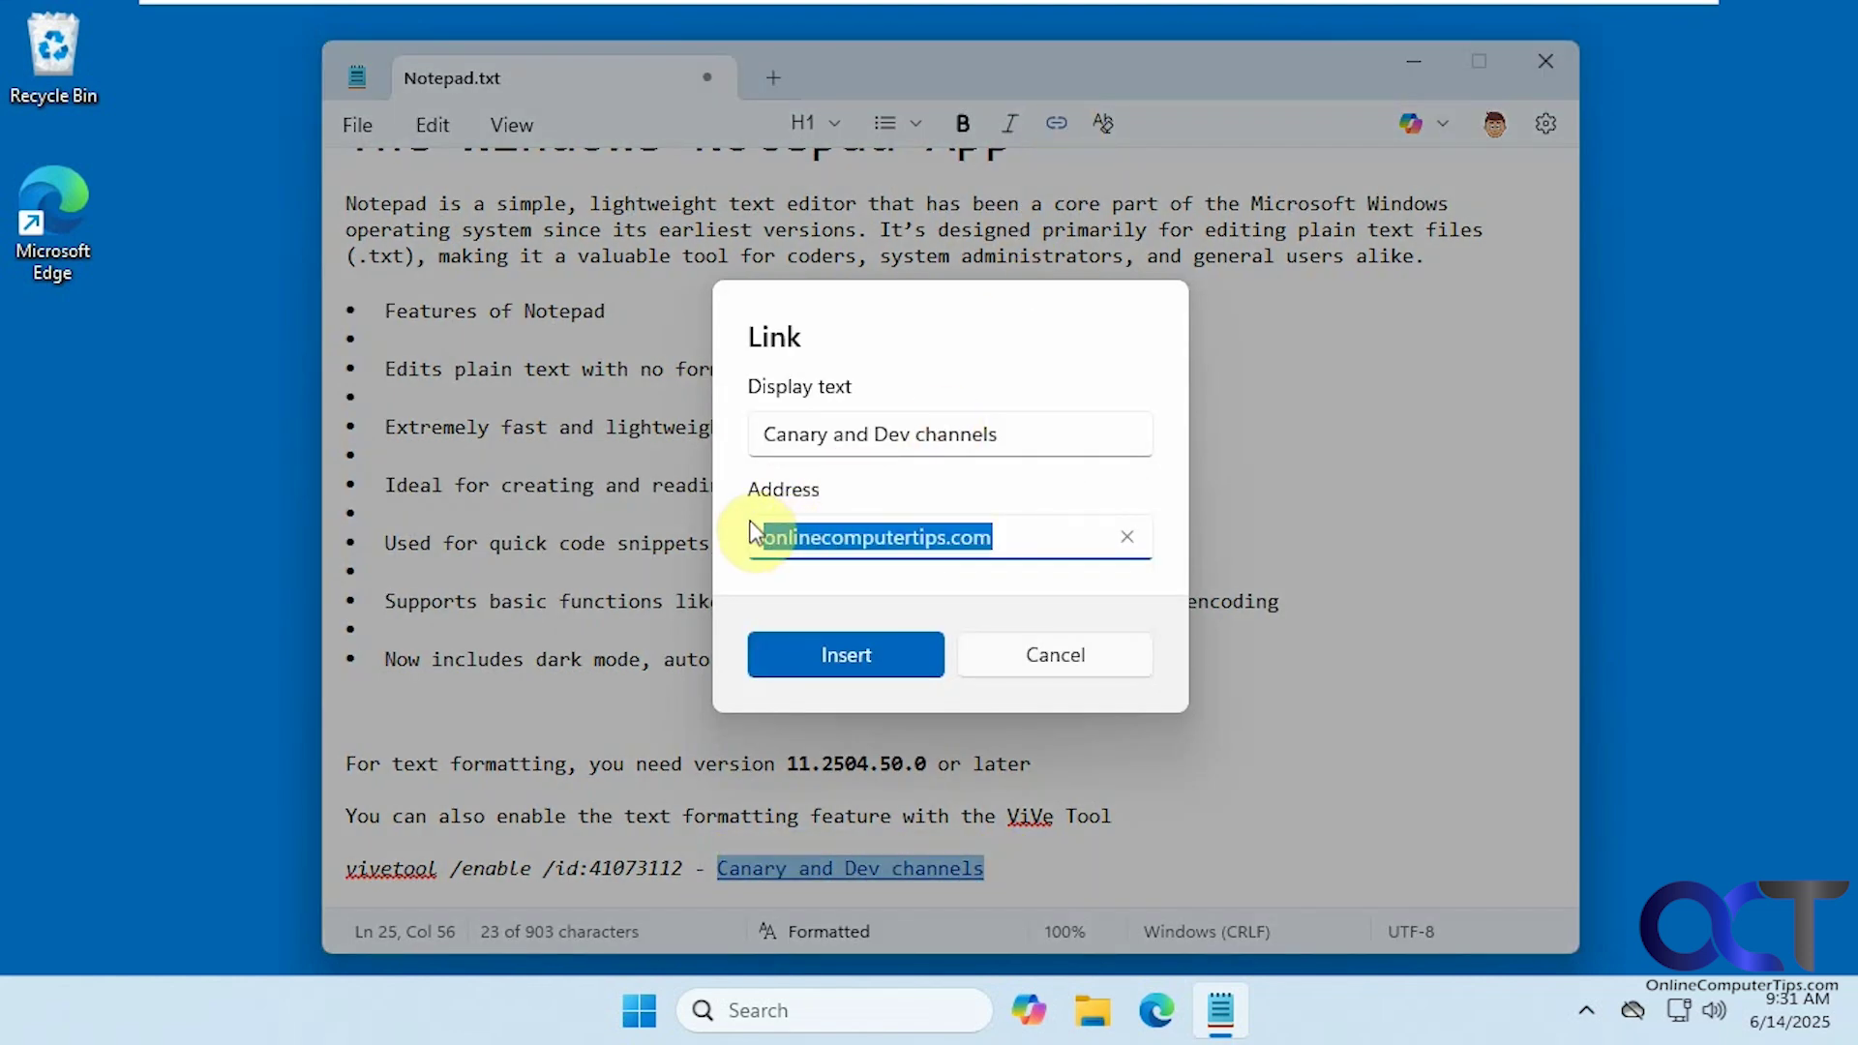
left_click(756, 539)
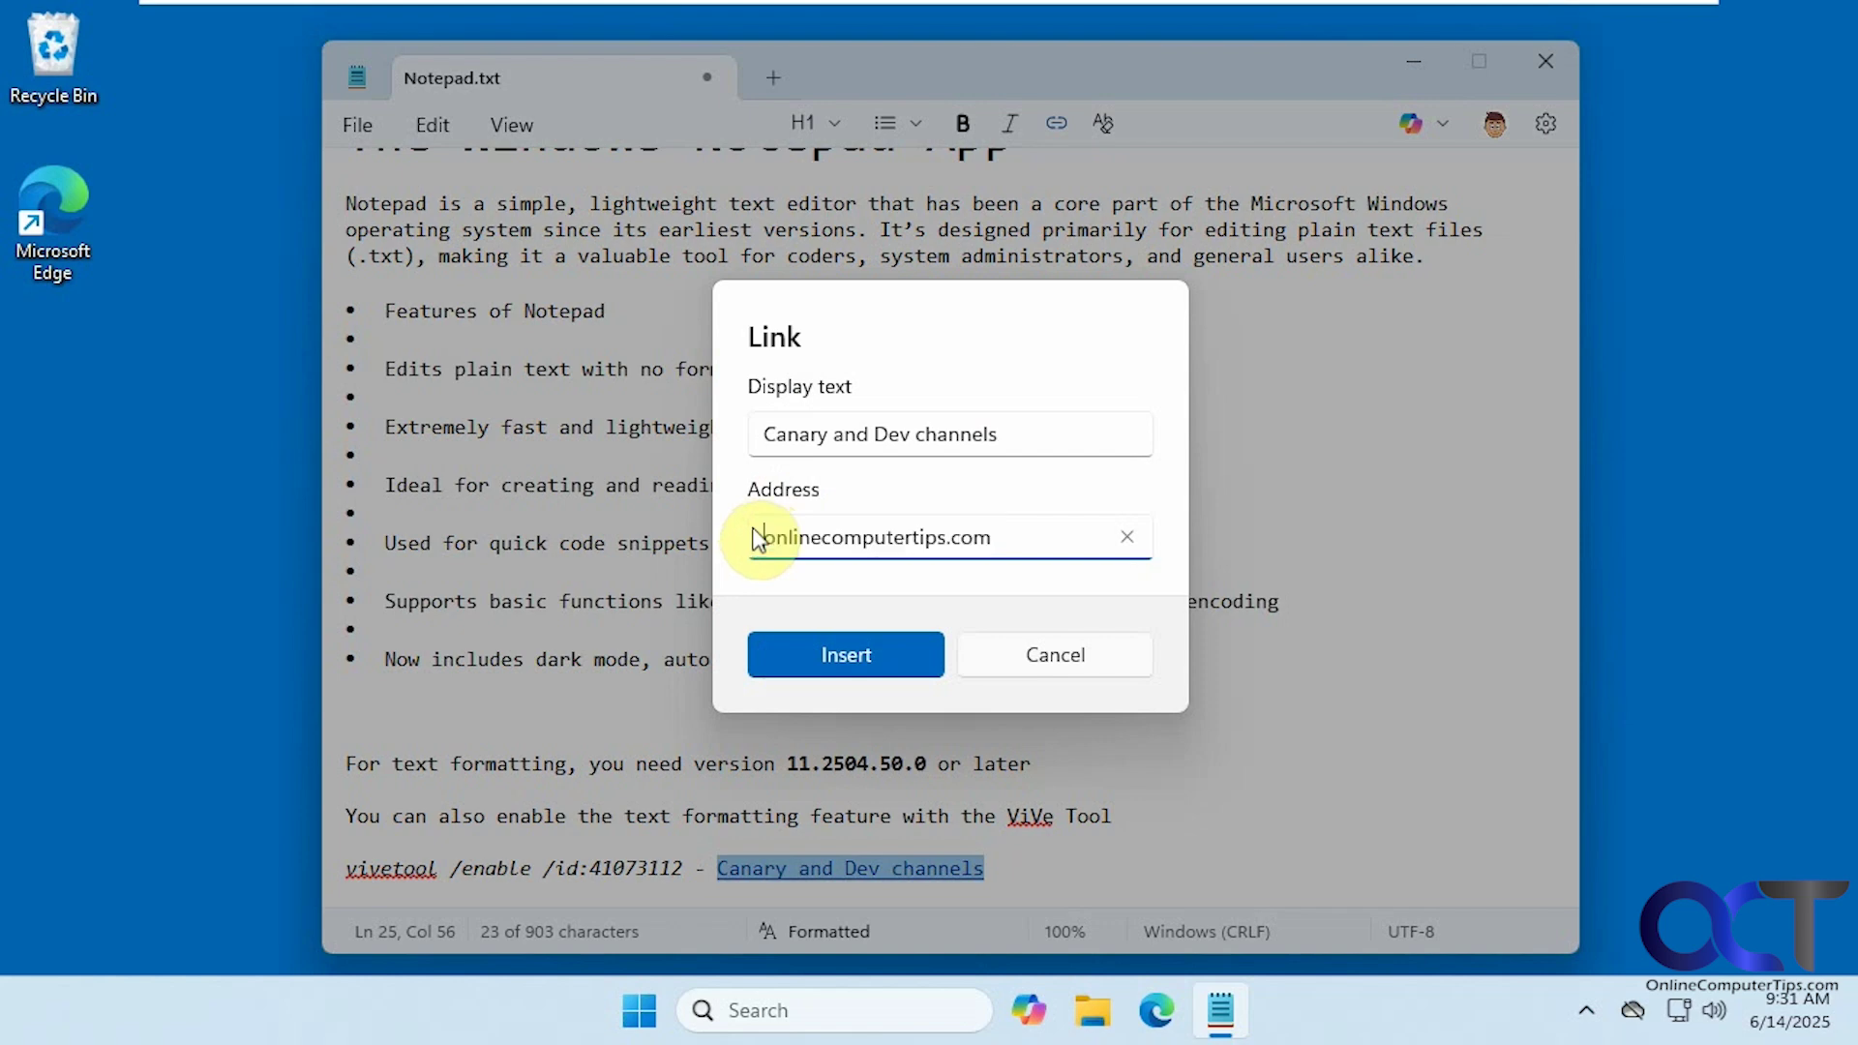
type("https://")
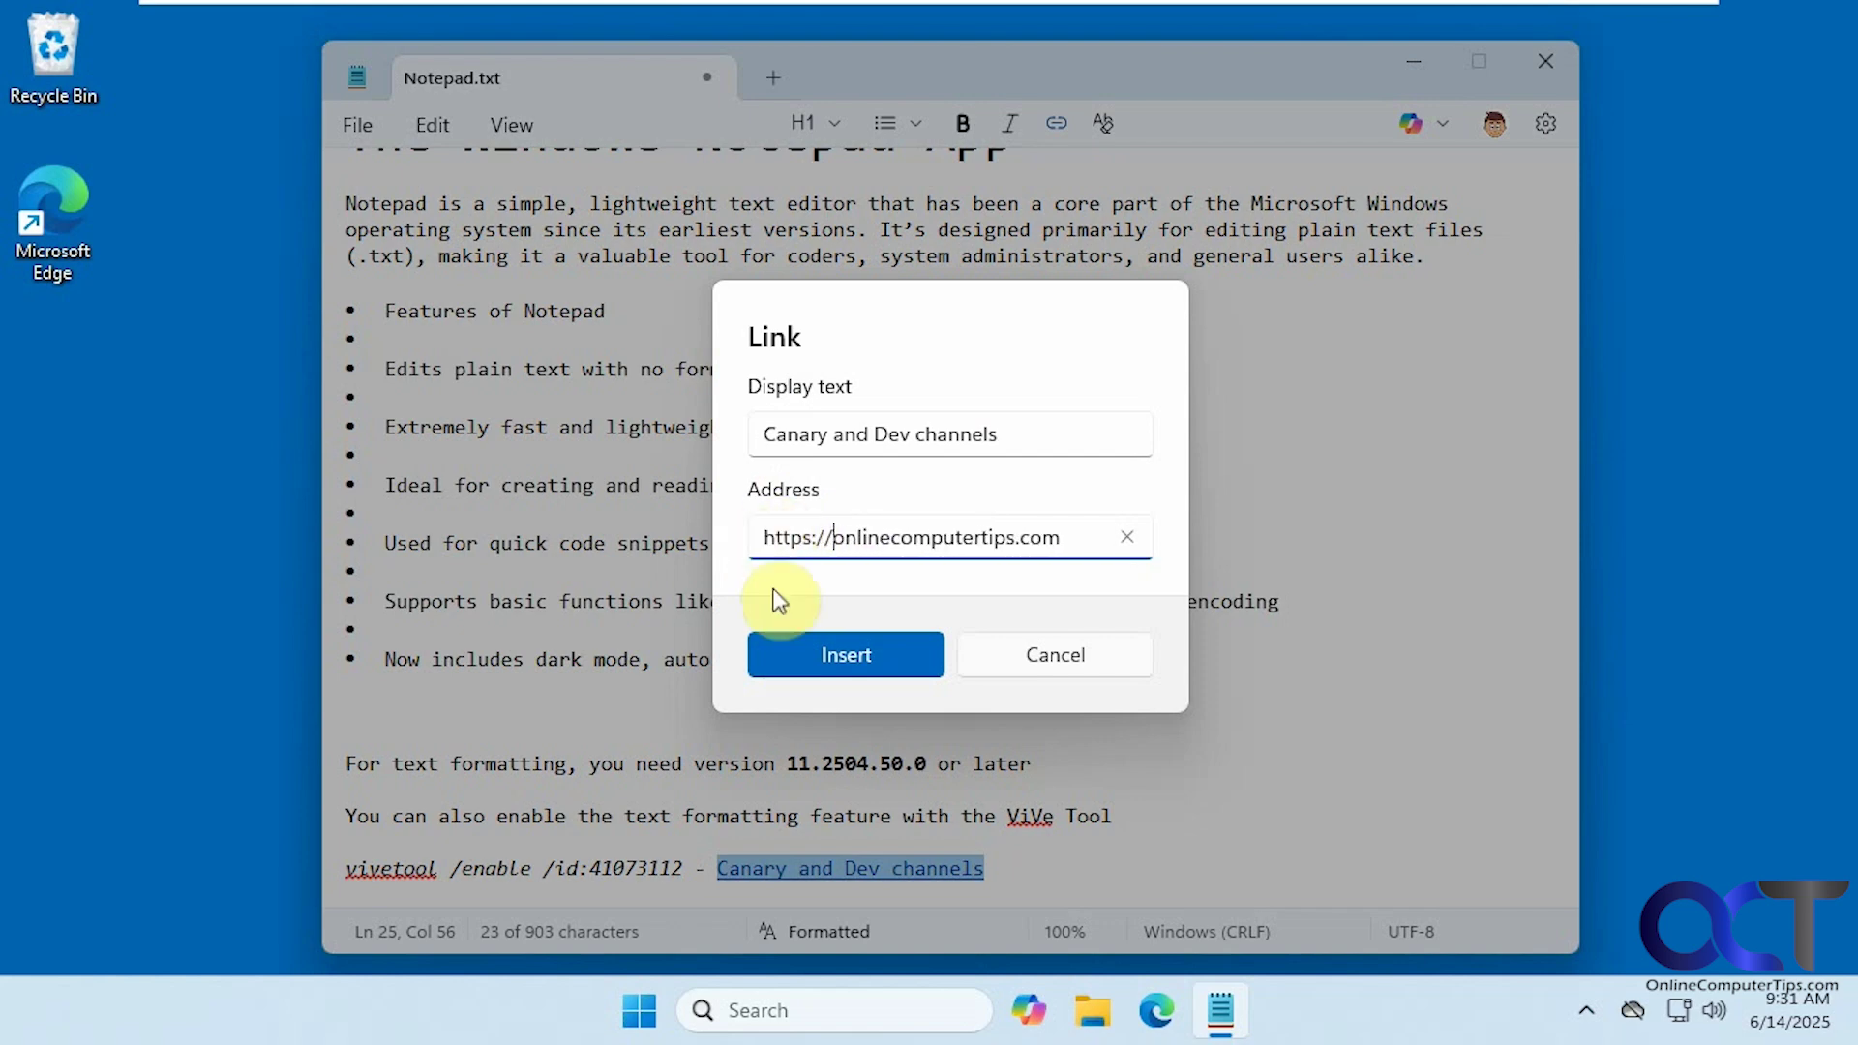
left_click(834, 656)
left_click(871, 875, "ctrl")
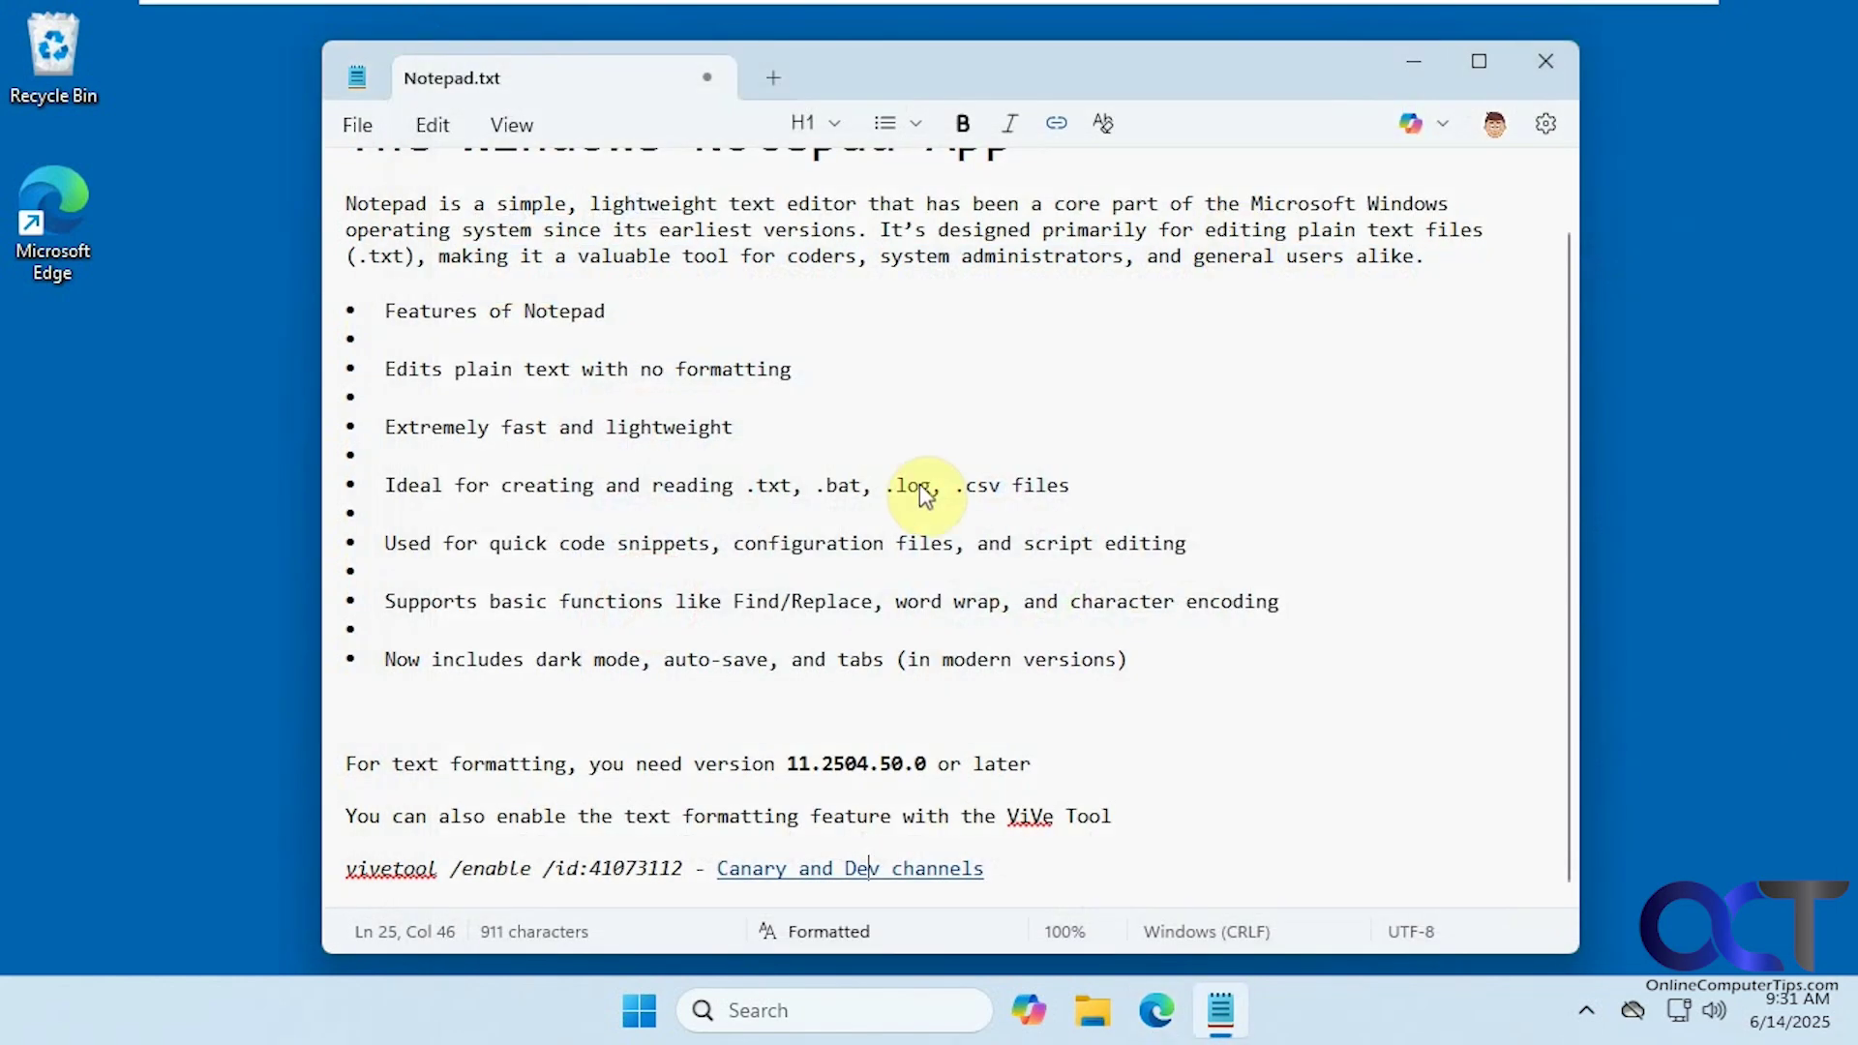
left_click(1832, 11)
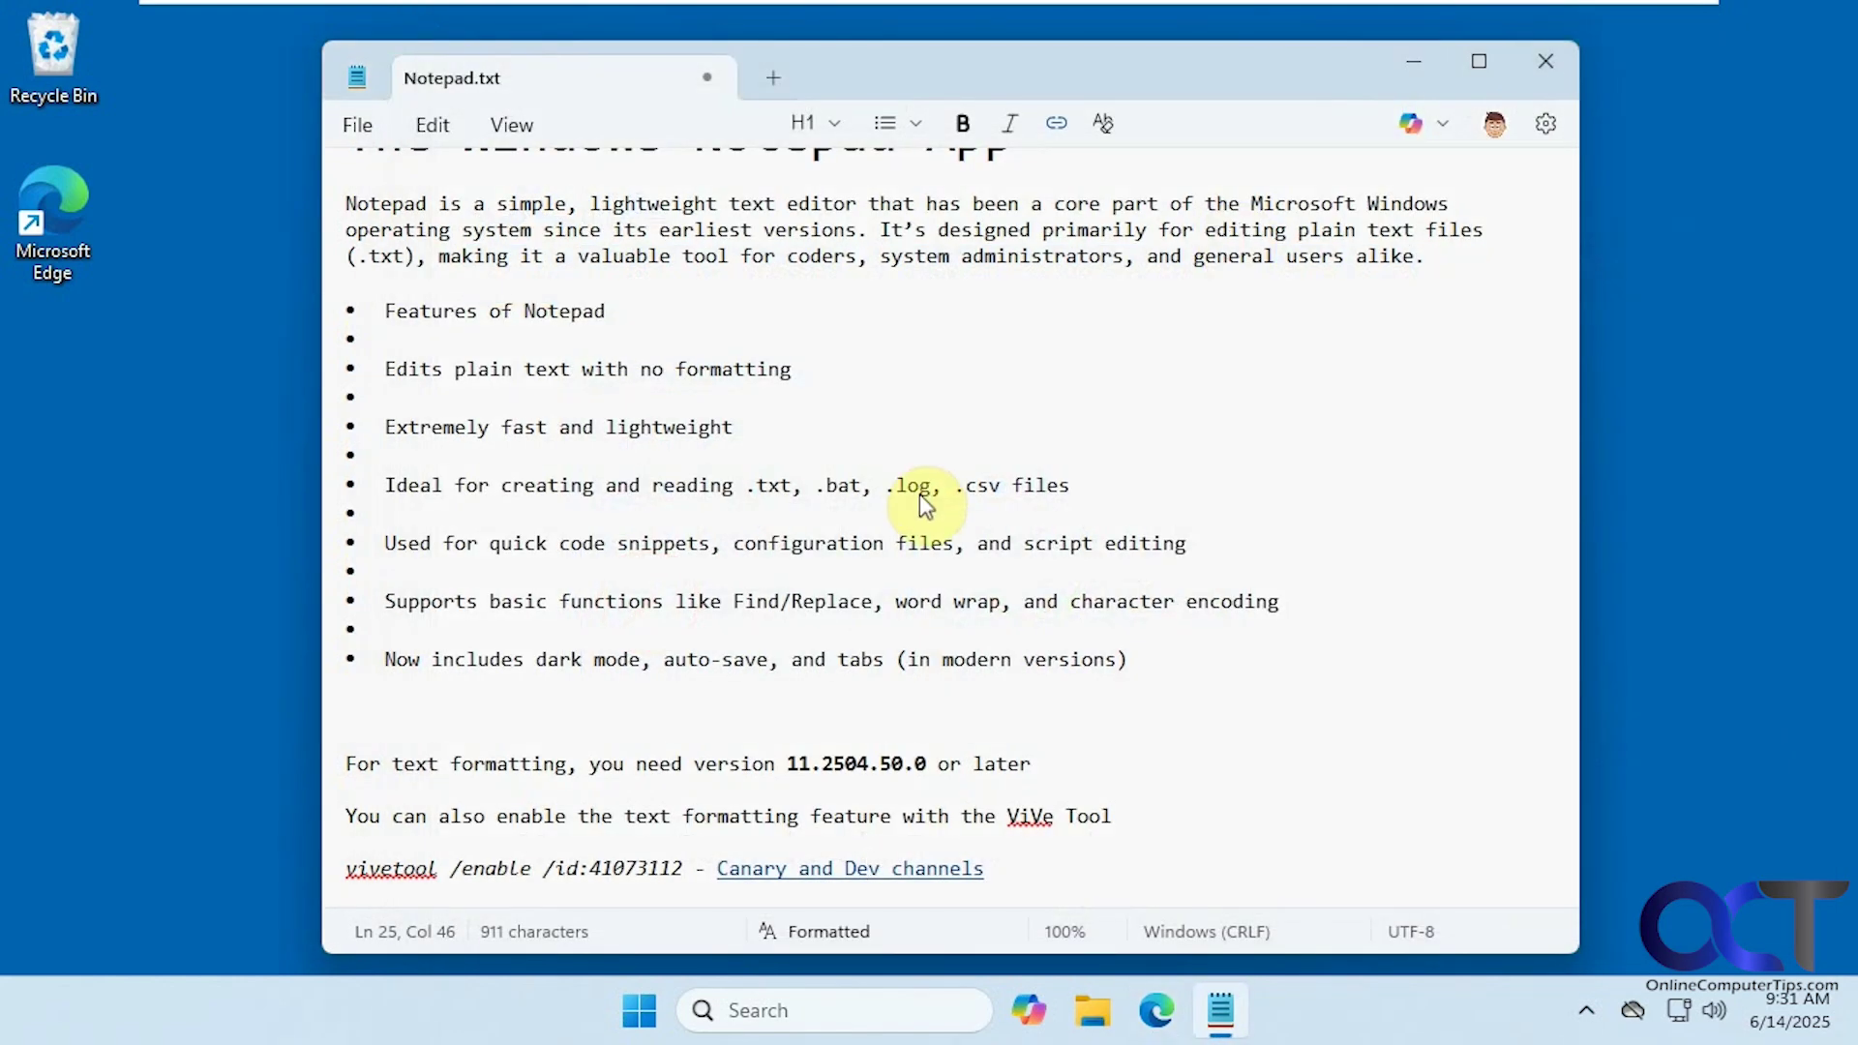
- Select the entire document and clear its title, bullet, bold, italic and link formatting
scroll(1017, 508, "up", 2)
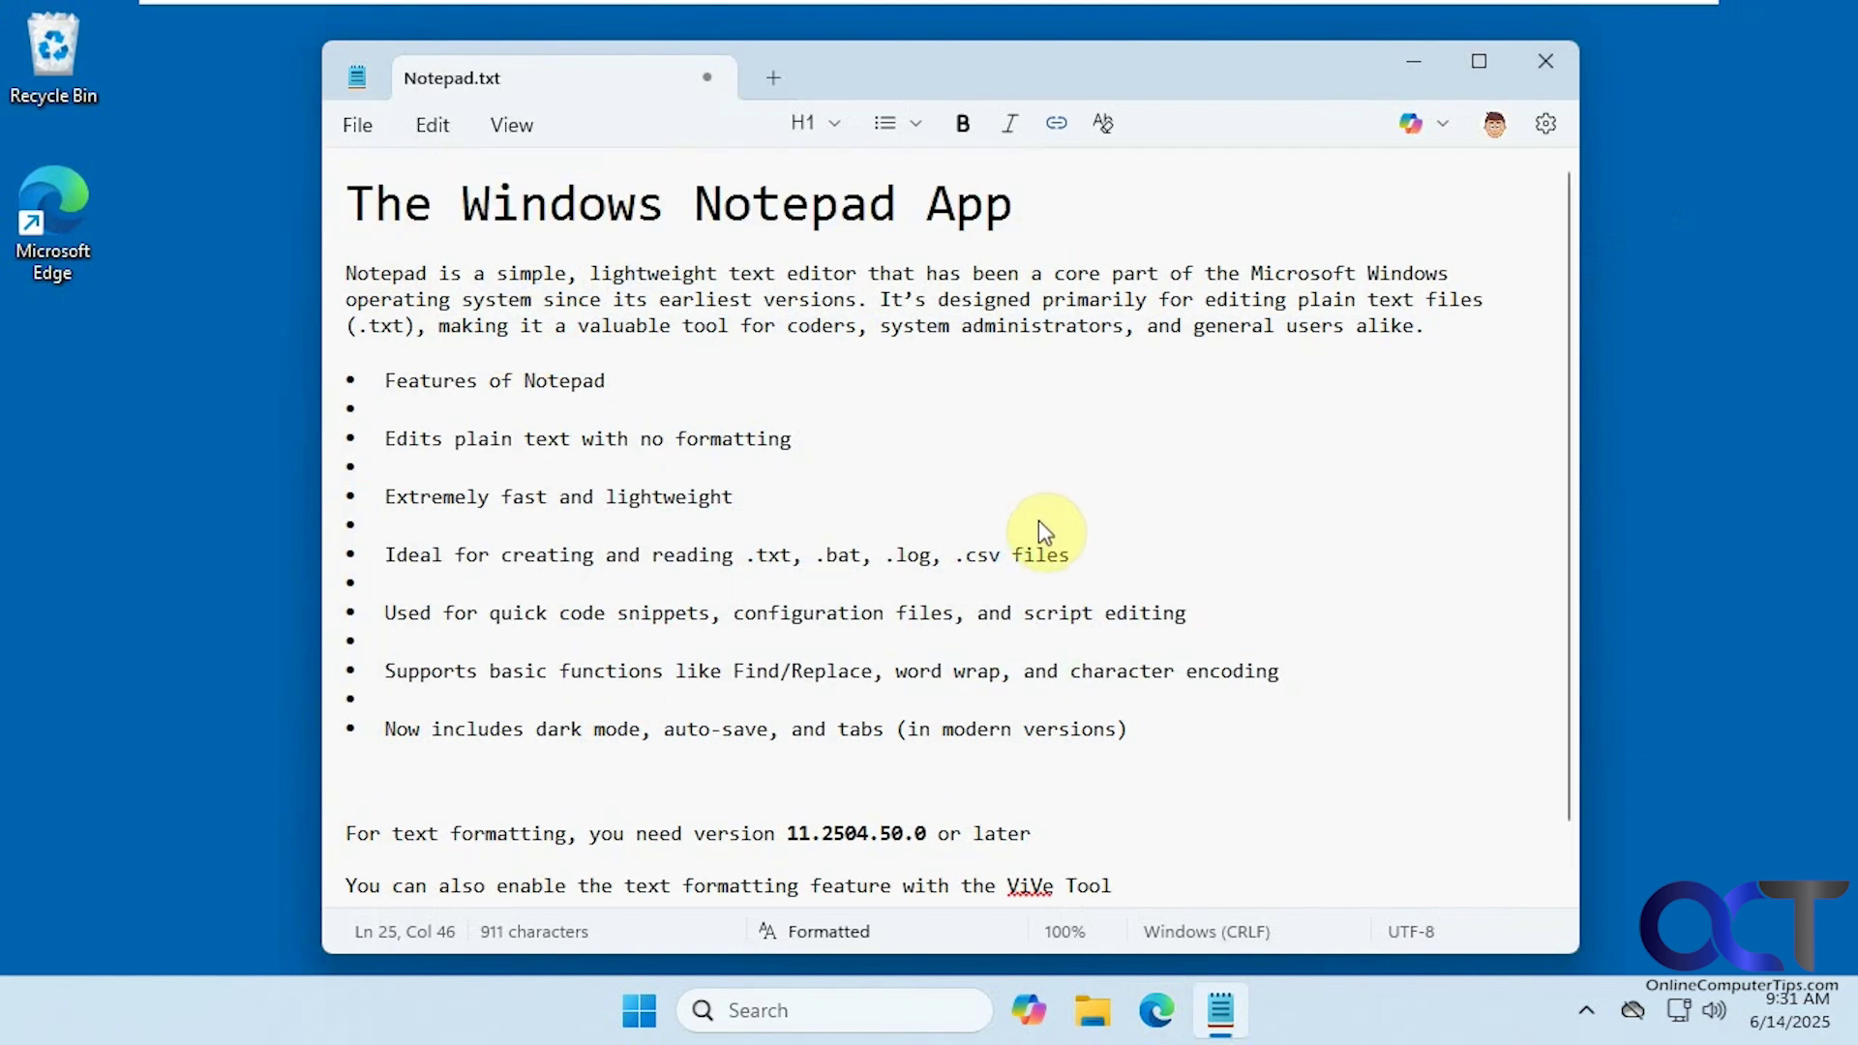
key("ctrl+a")
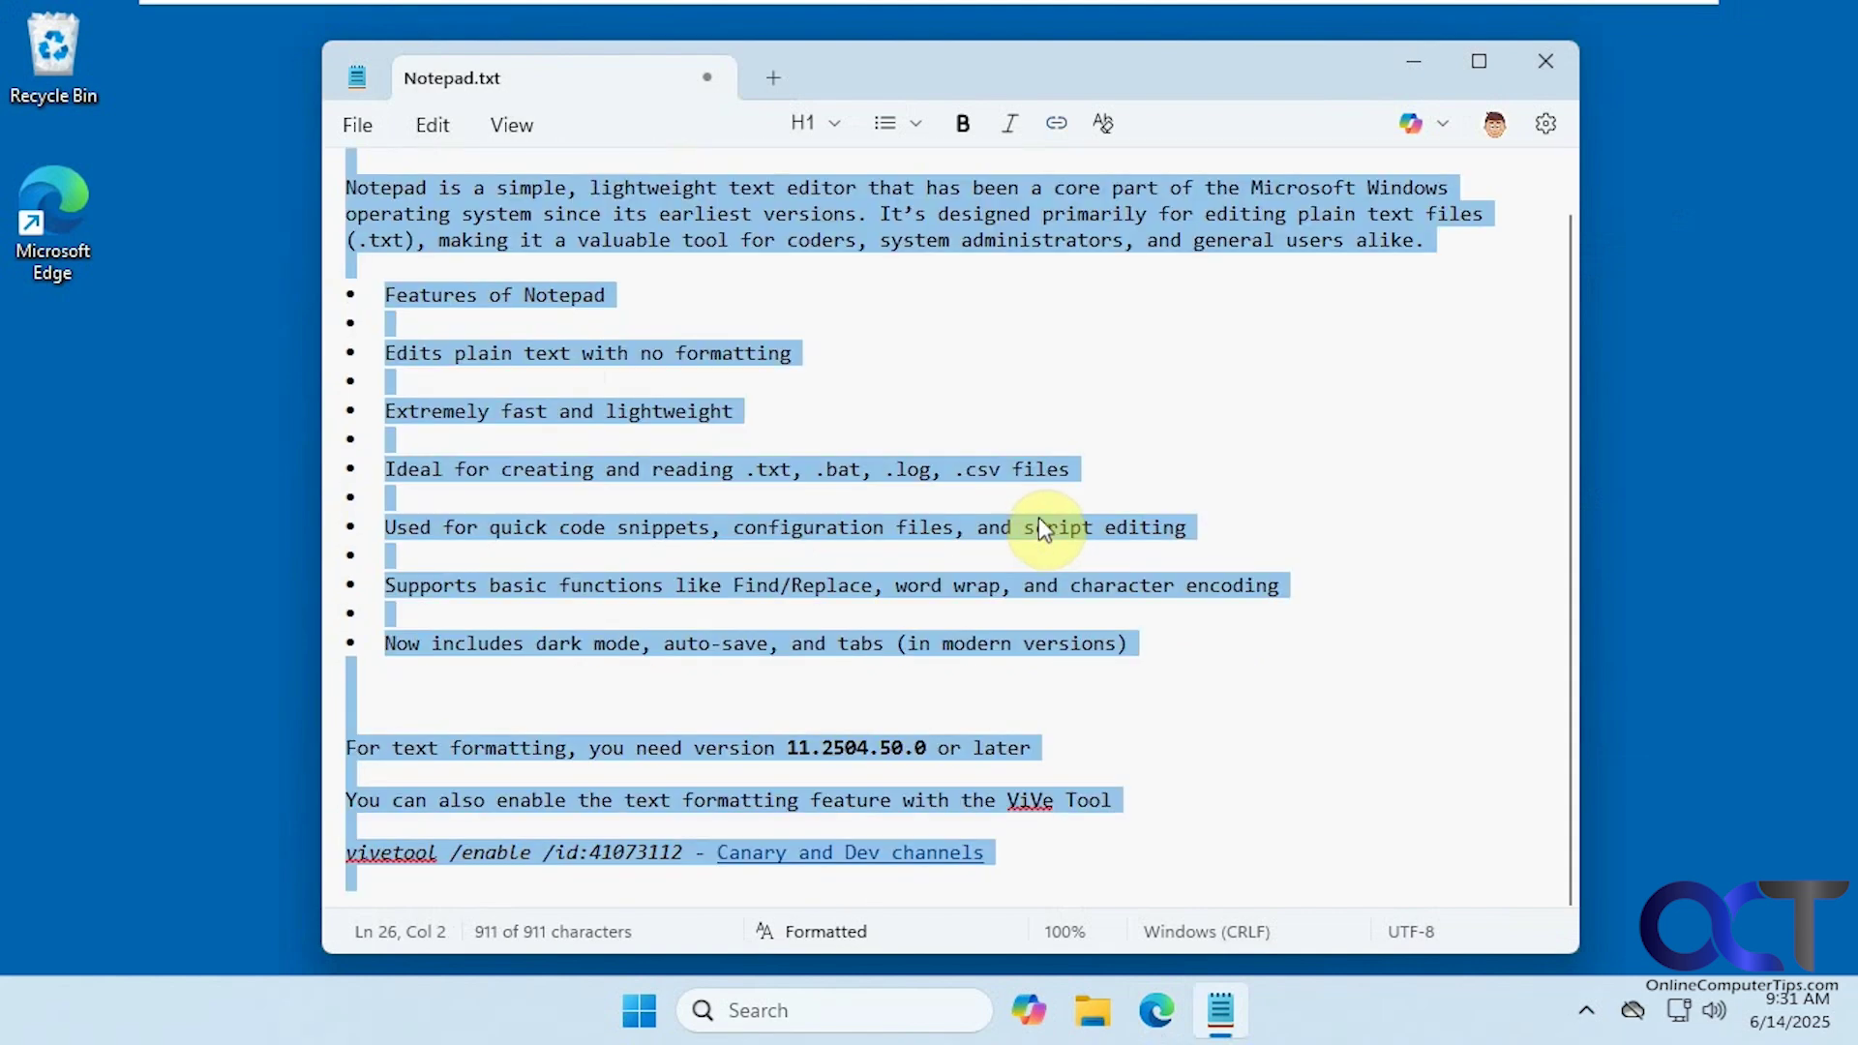
left_click(1113, 123)
left_click(1140, 418)
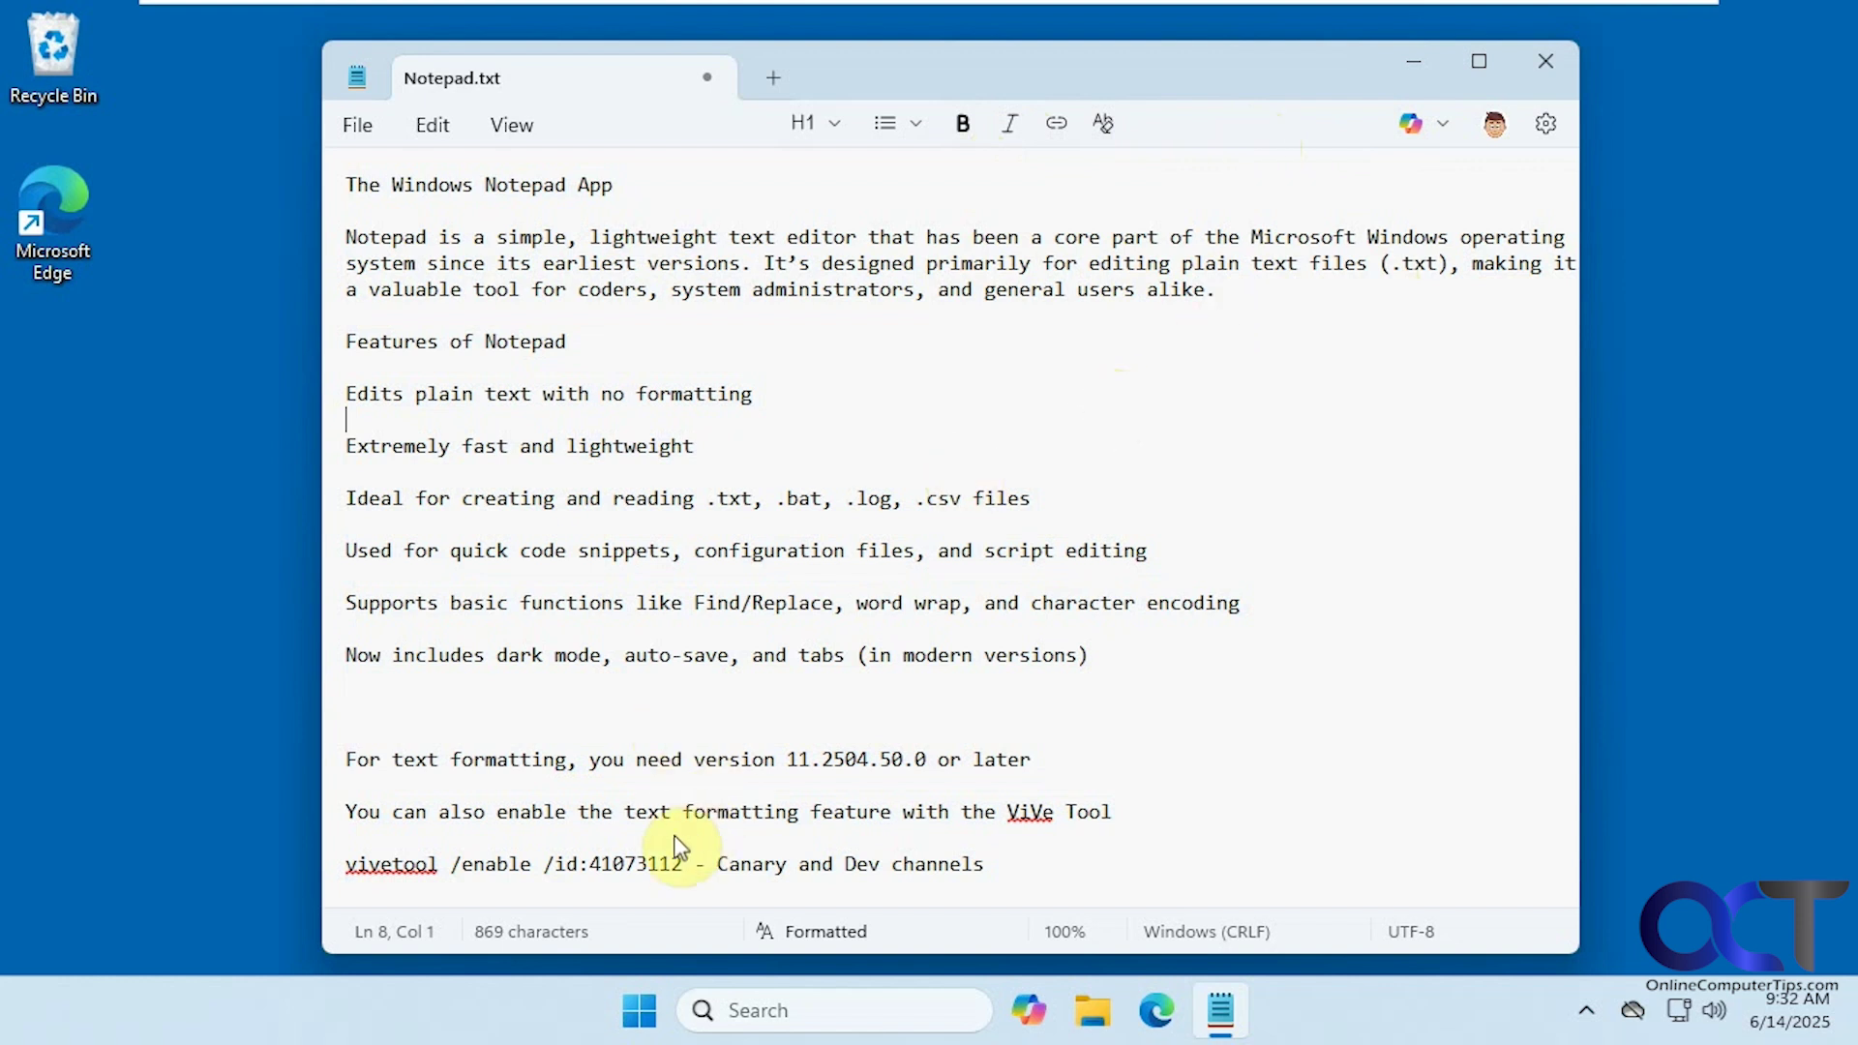
left_click_drag(680, 861, 444, 851)
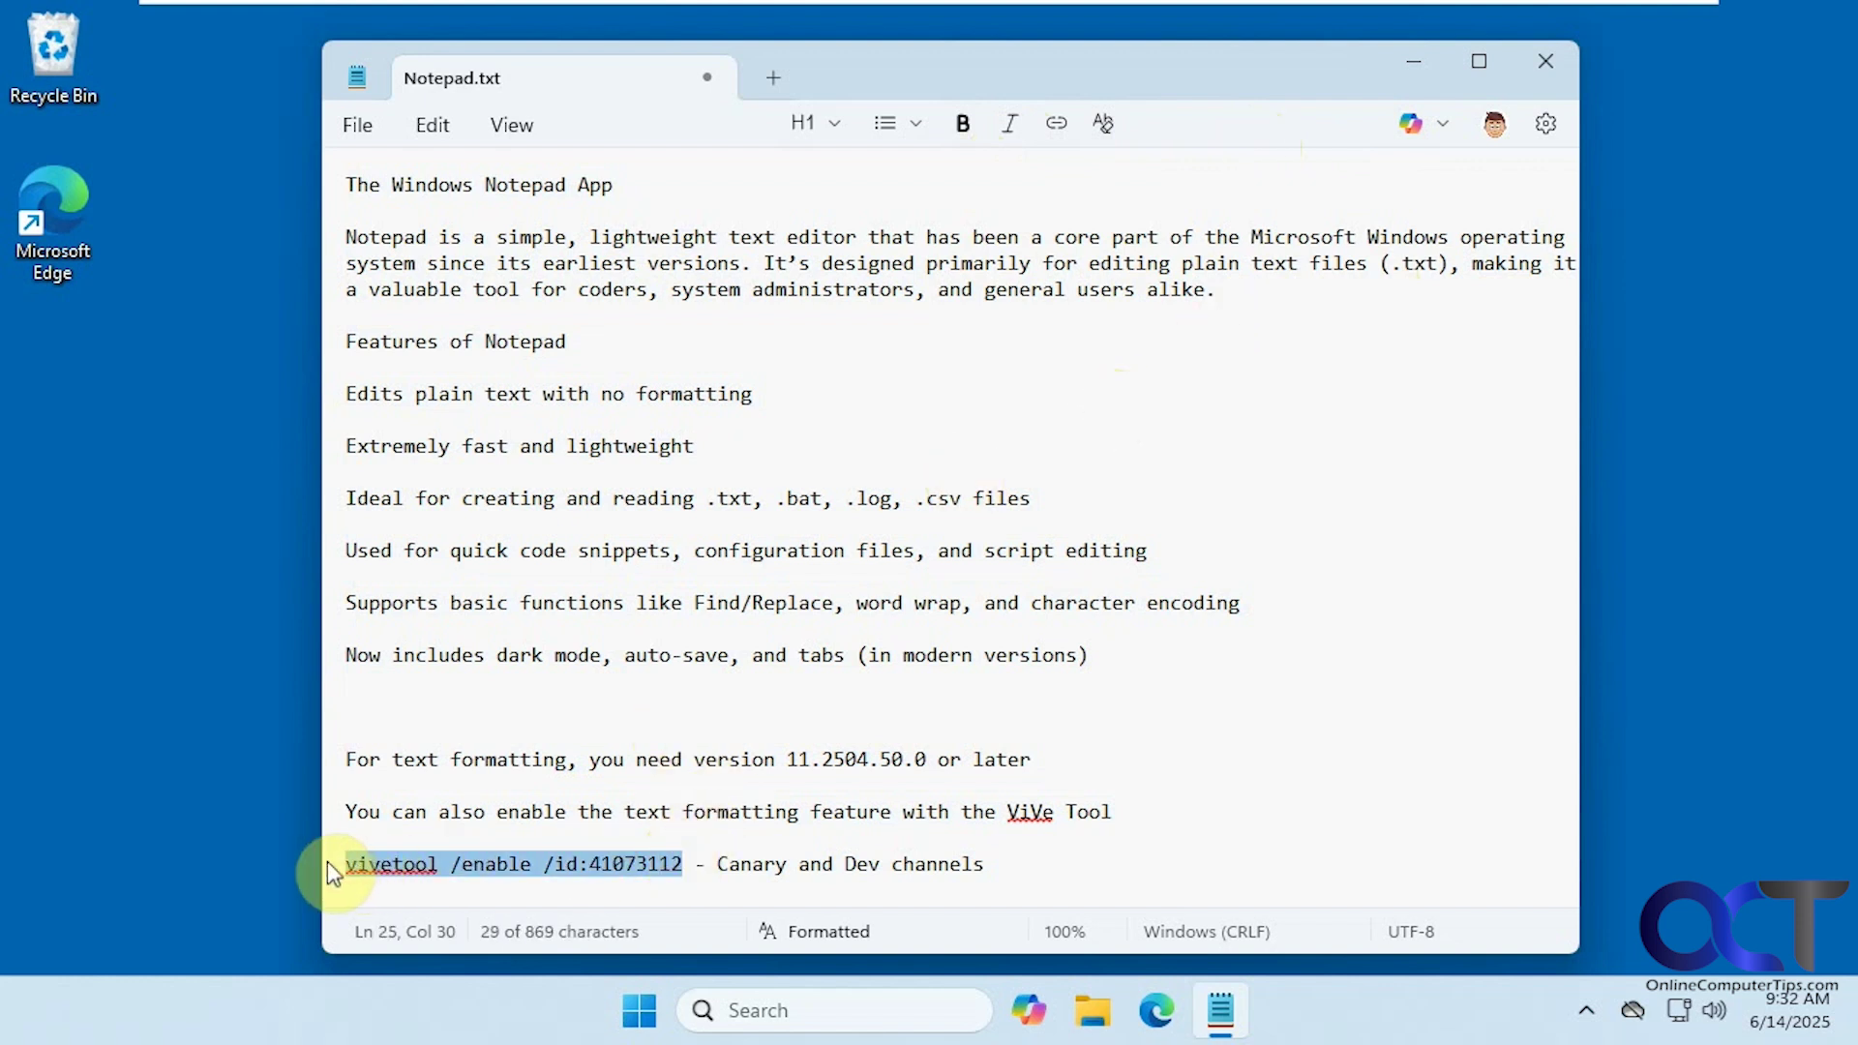